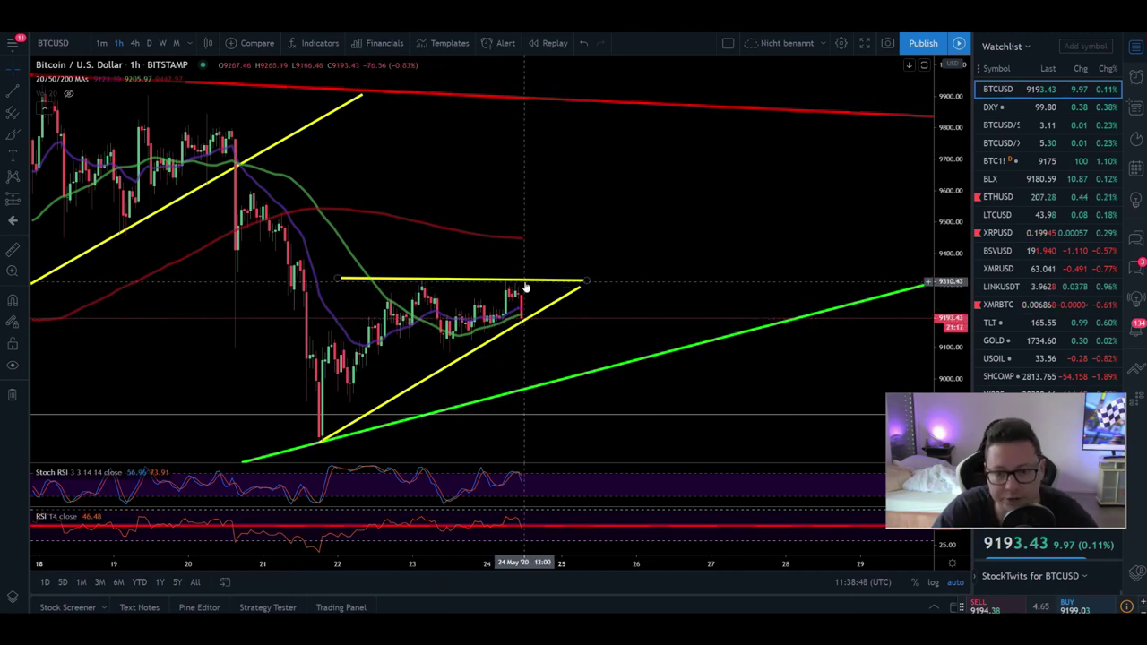
# Examine the rising yellow triangle on the 1-hour BTCUSD chart in TradingView and compare it with the open position on Bybit
pyautogui.scroll(-5, 525, 287)
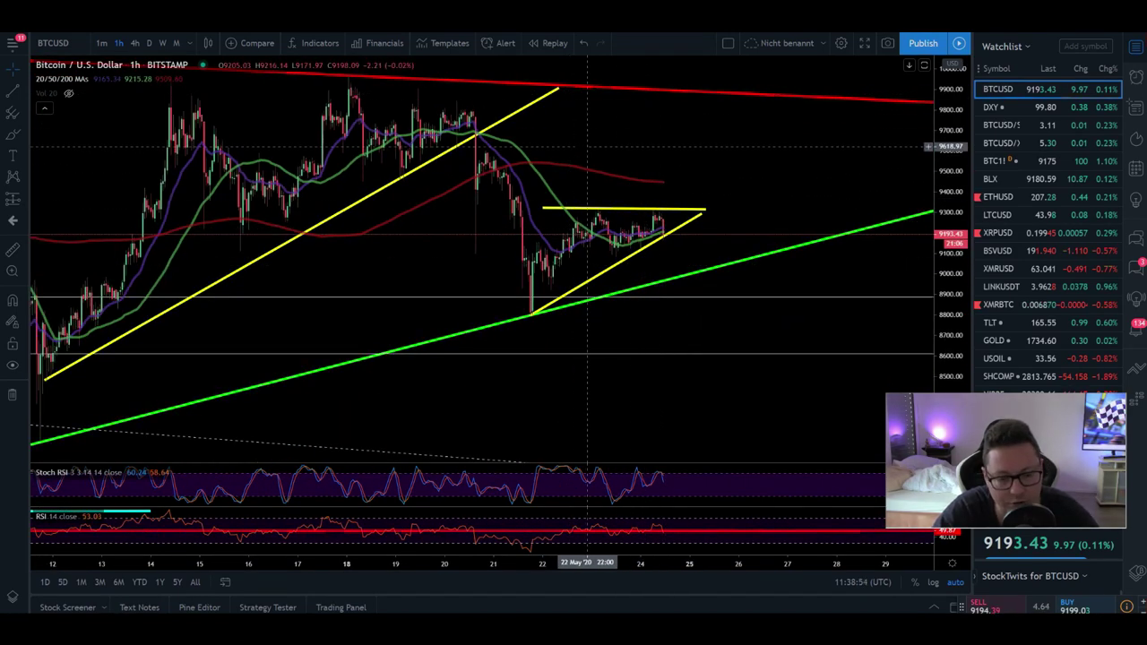
pyautogui.scroll(2, 555, 150)
pyautogui.scroll(2, 555, 151)
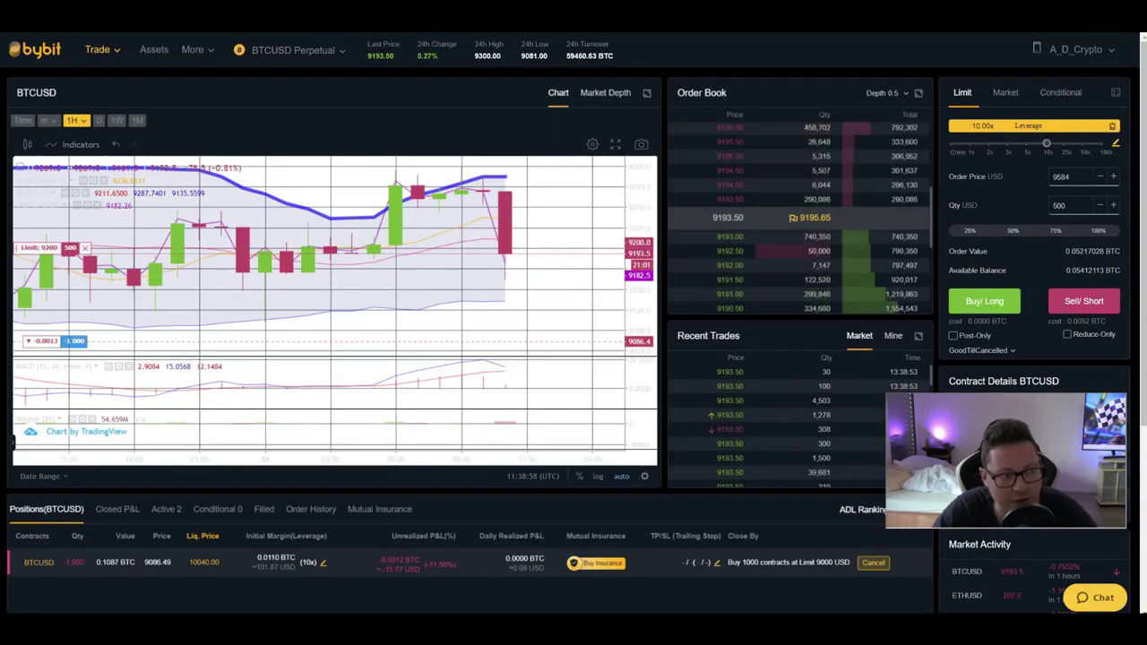
pyautogui.hotkey('ctrl', 'Tab')
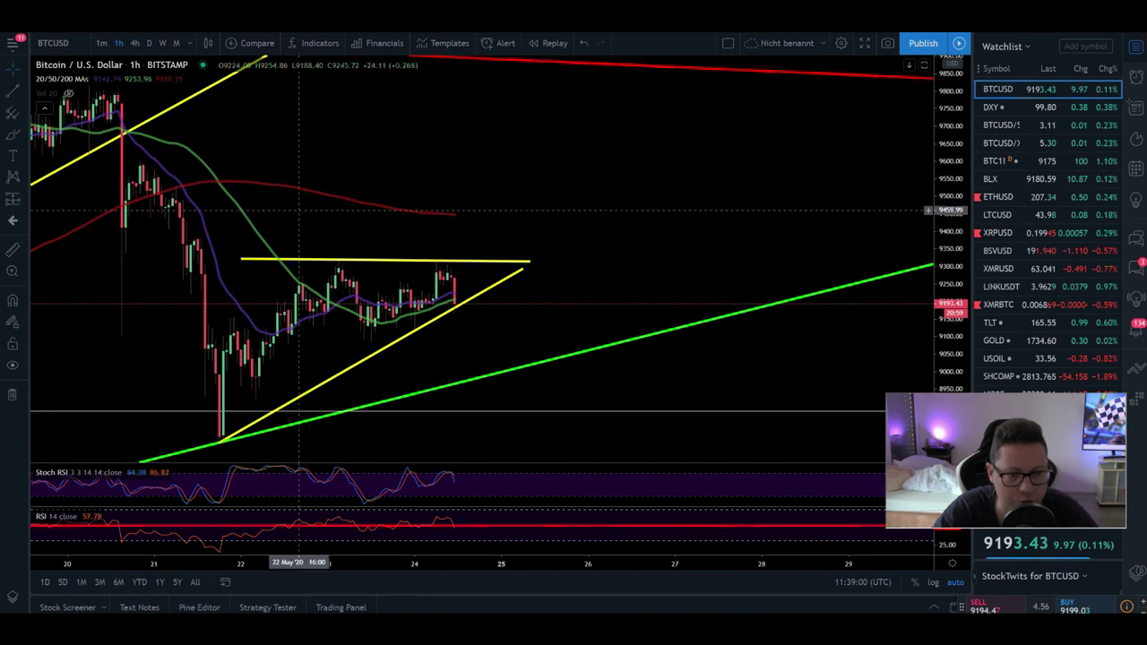
pyautogui.scroll(-2, 489, 287)
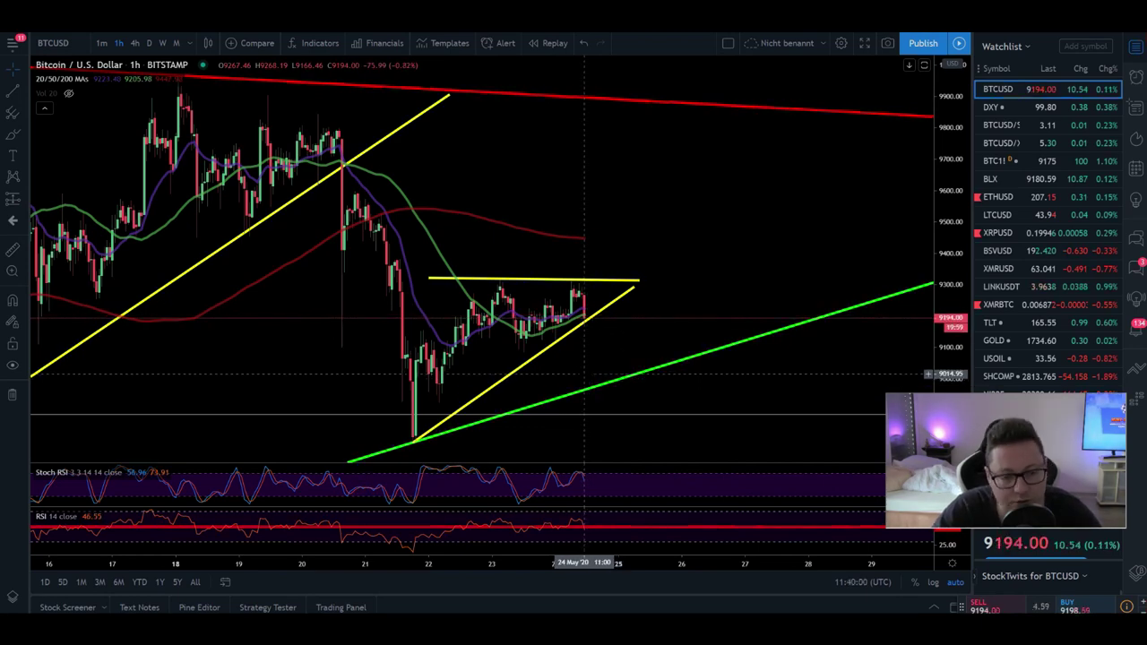
pyautogui.hotkey('ctrl', 'Tab')
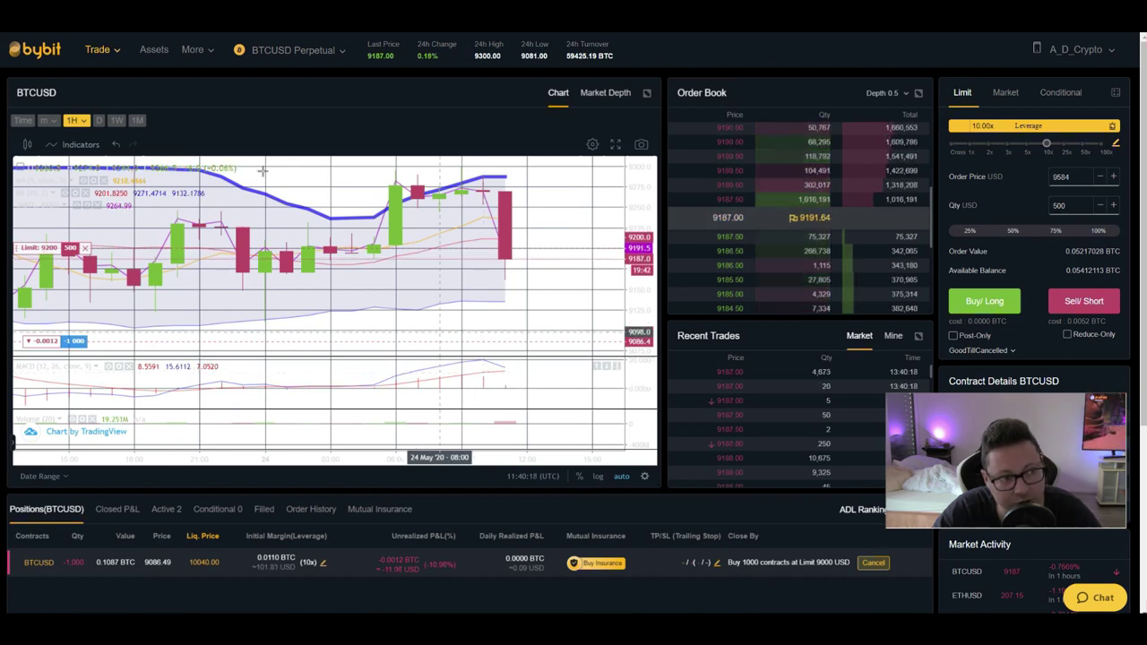
pyautogui.hotkey('ctrl', 'Tab')
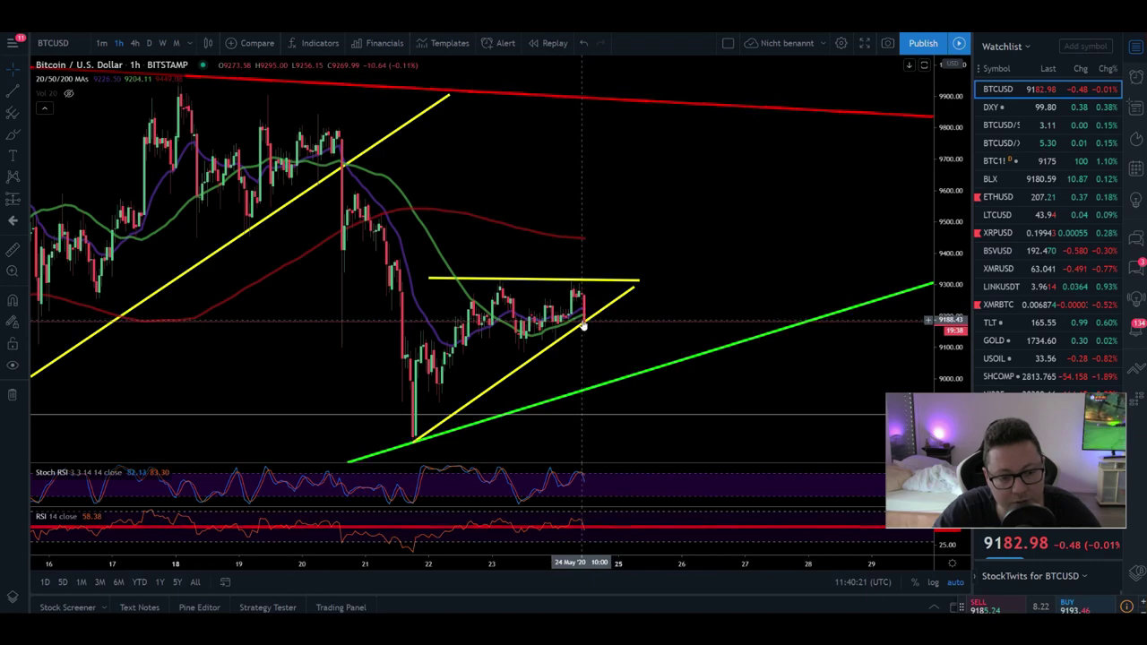
# Switch the BTCUSD chart to the 4-hour timeframe and examine the triangle, moving averages and RSI
pyautogui.click(135, 43)
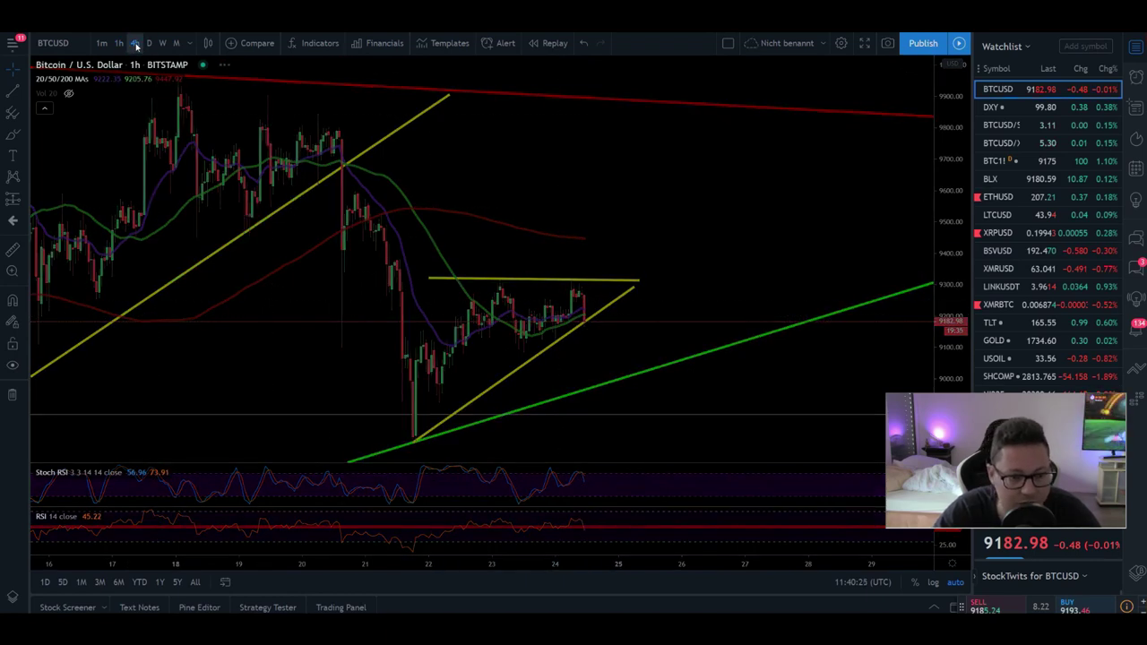
pyautogui.scroll(4, 371, 162)
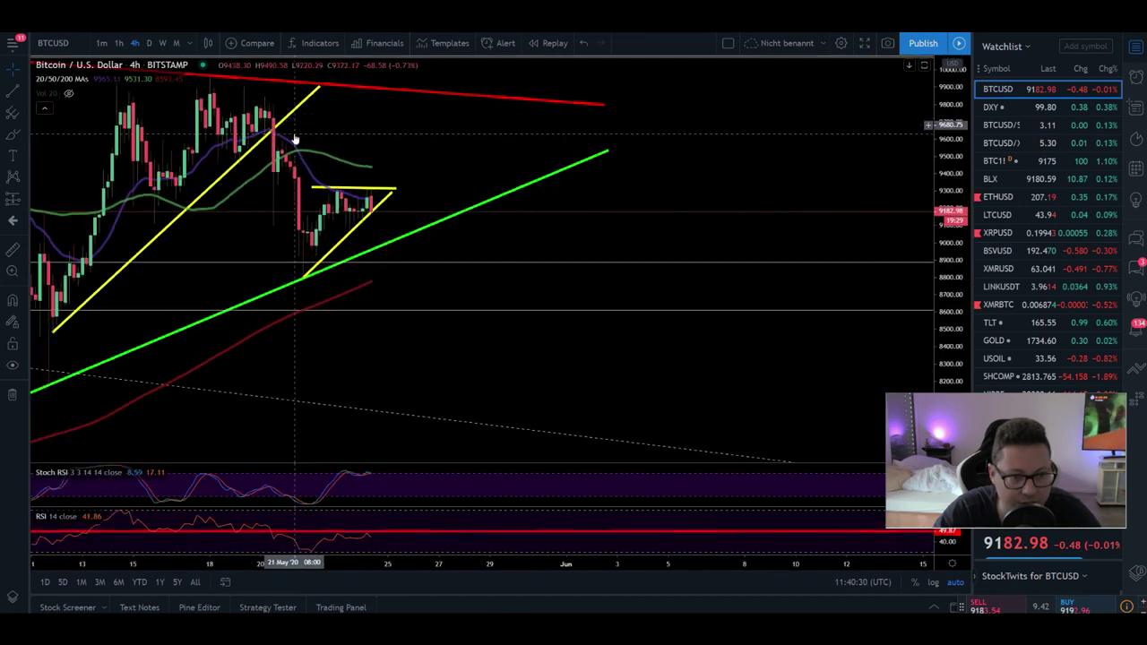
pyautogui.moveTo(370, 161); pyautogui.dragTo(502, 190)
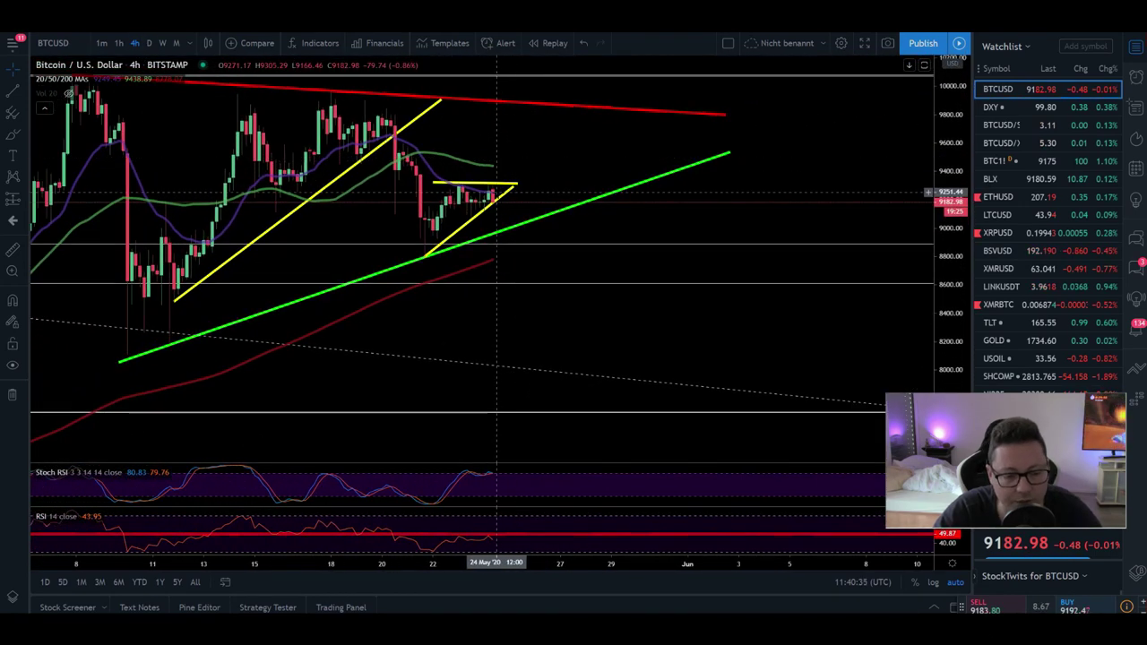
pyautogui.moveTo(490, 541)
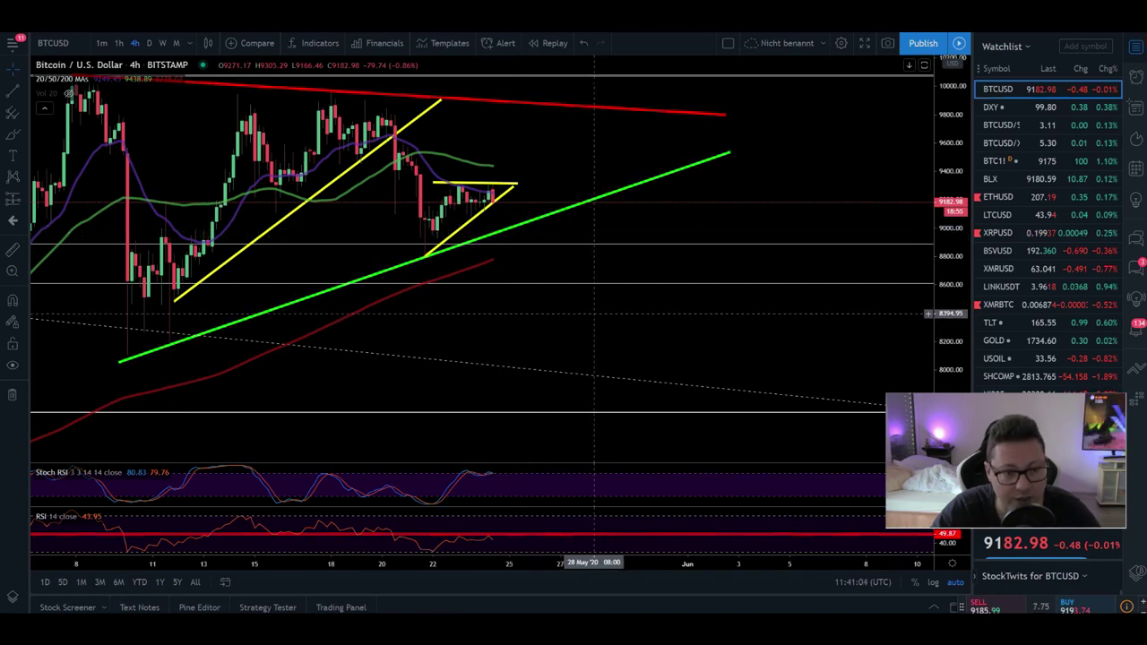
pyautogui.scroll(-3, 599, 316)
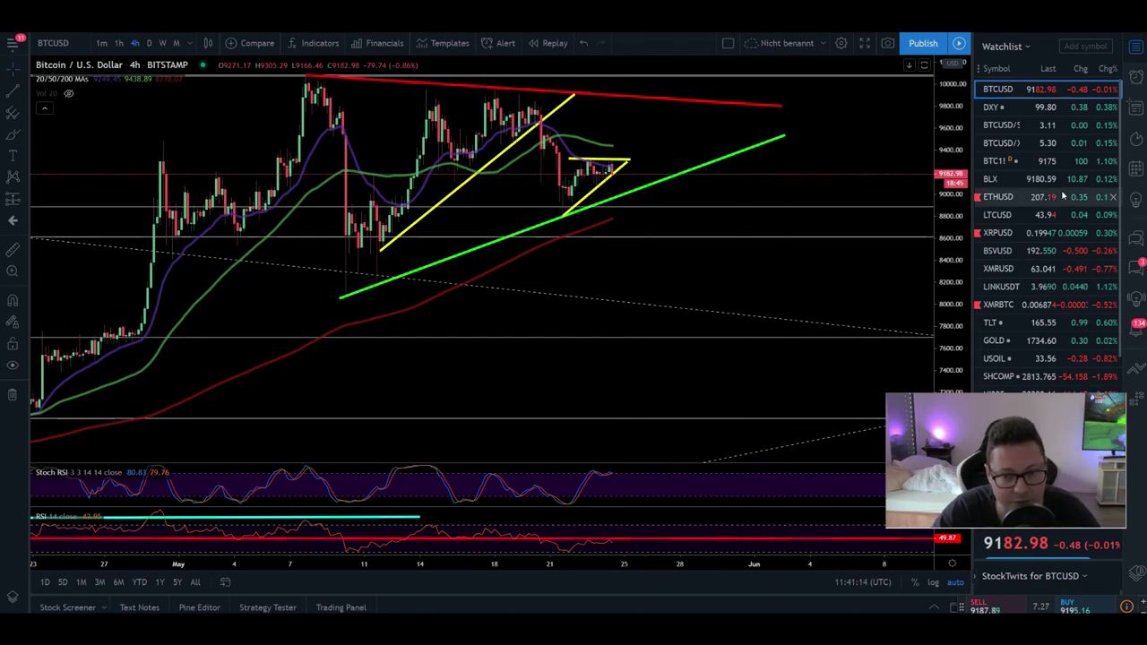
# View the BTC1! CME futures chart from the watchlist and return to the BTCUSD chart
pyautogui.click(1065, 162)
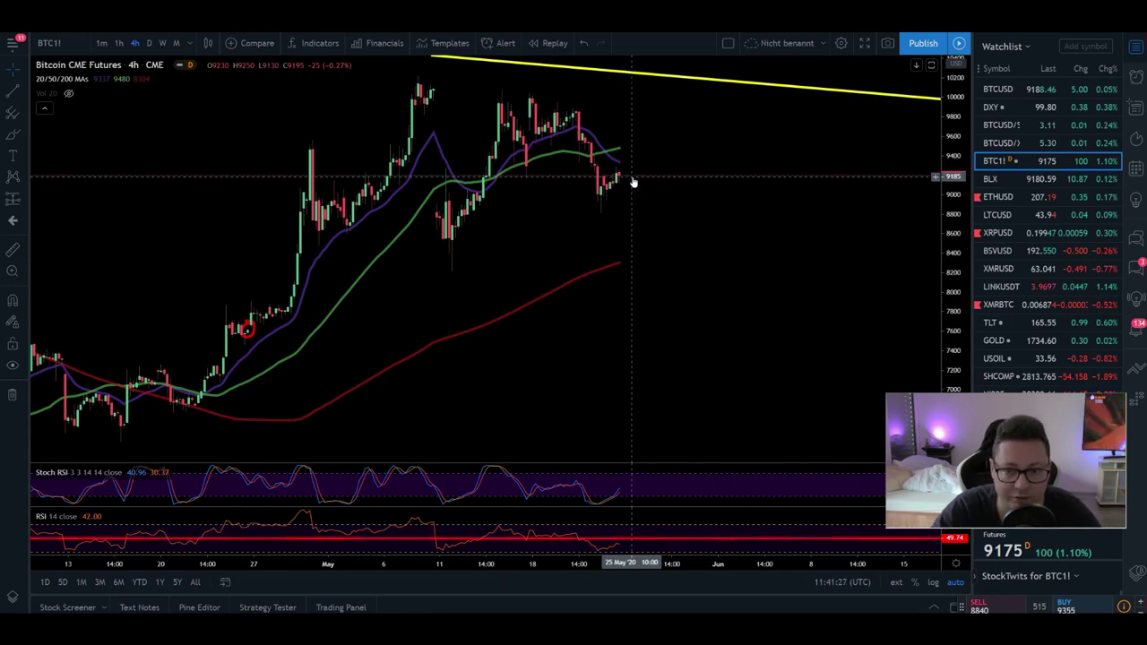
pyautogui.click(998, 89)
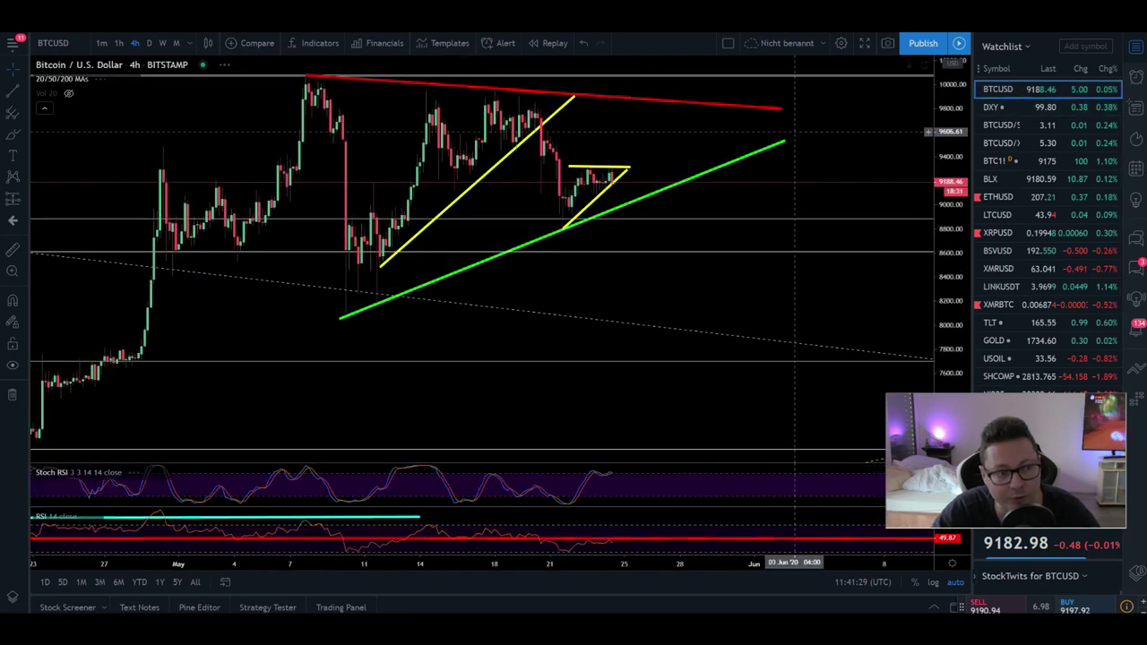
pyautogui.scroll(1, 439, 193)
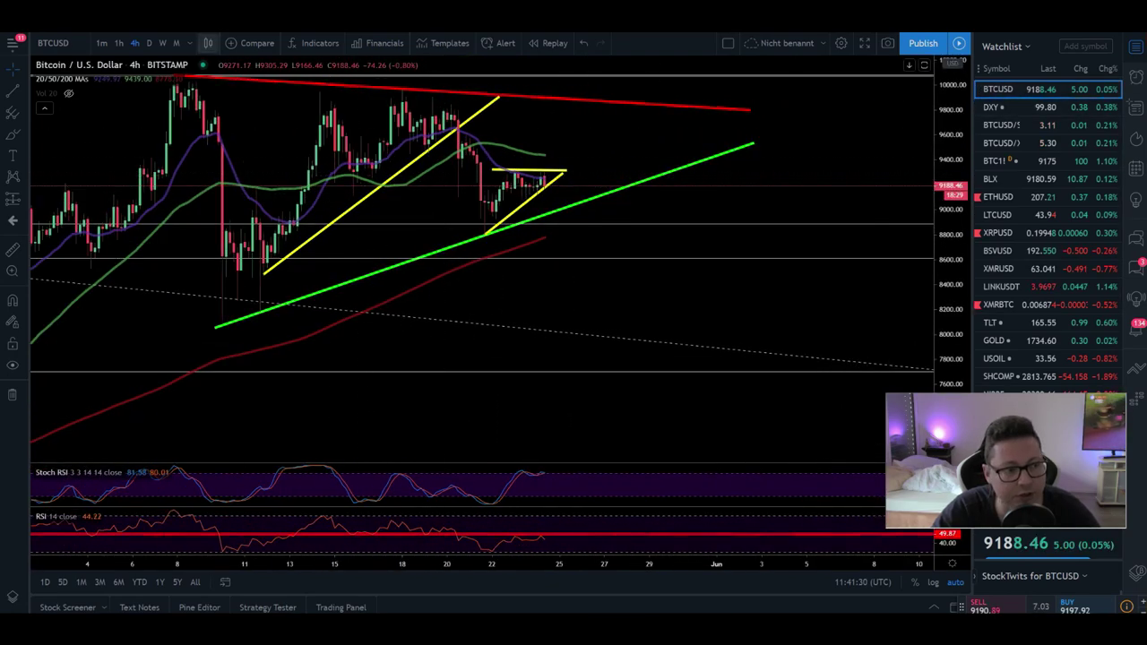
# Switch the BTCUSD chart to the daily timeframe and examine the price action since March against the trendlines and Fibonacci levels
pyautogui.click(147, 43)
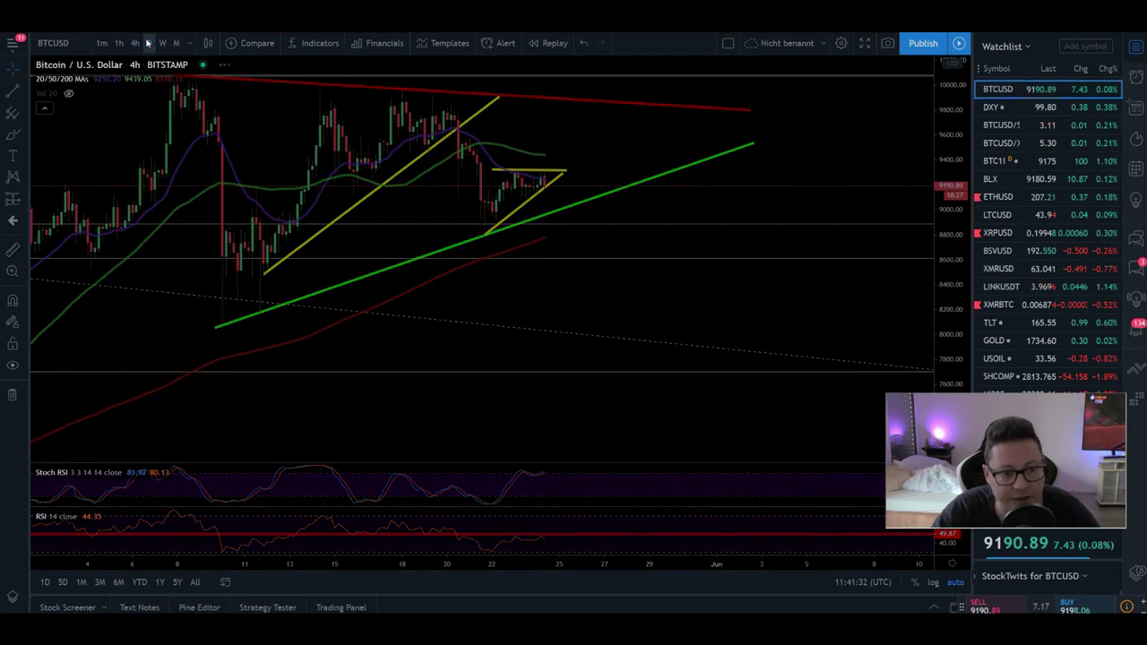
pyautogui.scroll(3, 340, 215)
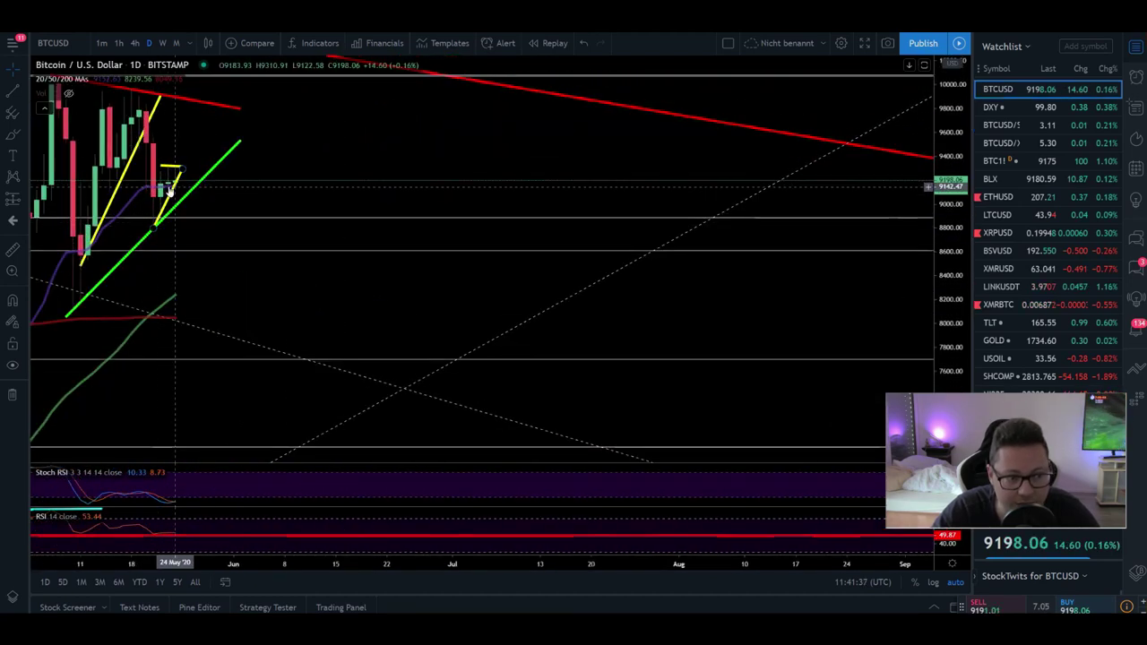
pyautogui.moveTo(175, 188); pyautogui.dragTo(608, 132)
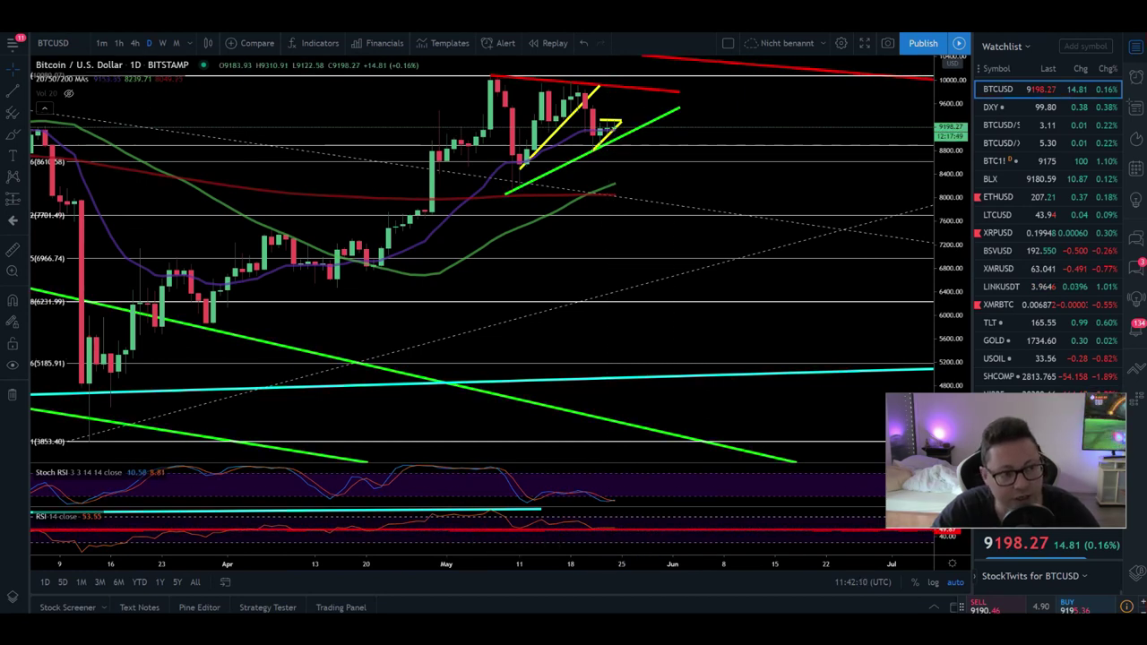
# Switch to Bybit, set its BTCUSD chart to the 4-hour timeframe and examine the Bollinger Bands and MACD
pyautogui.hotkey('alt', 'Tab')
pyautogui.click(77, 120)
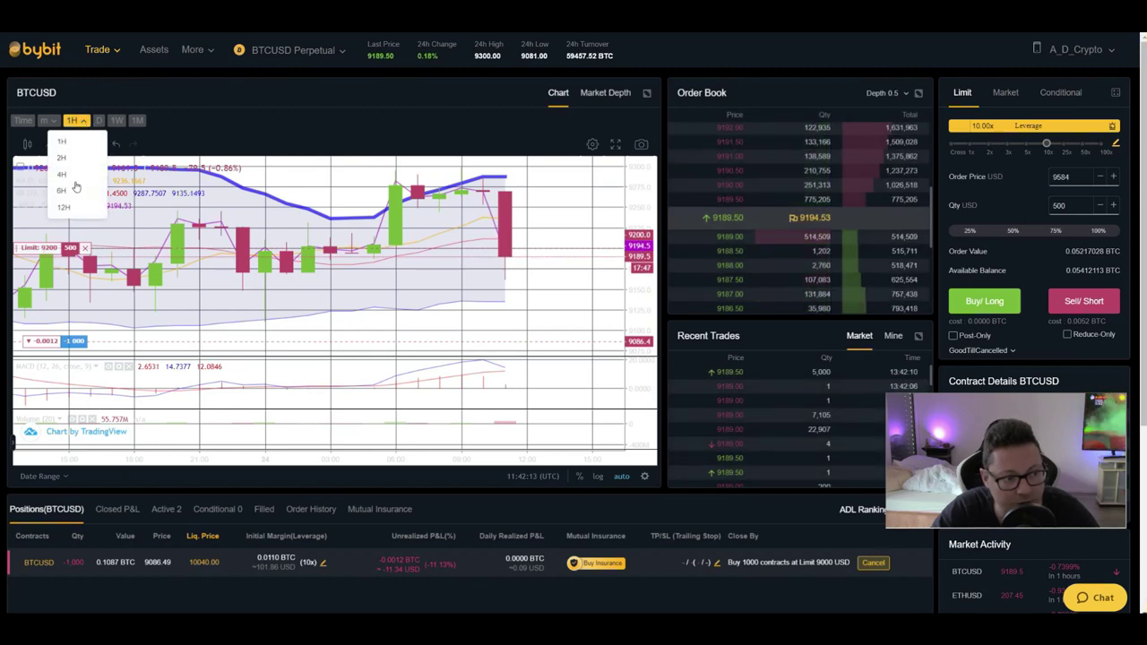
pyautogui.click(65, 174)
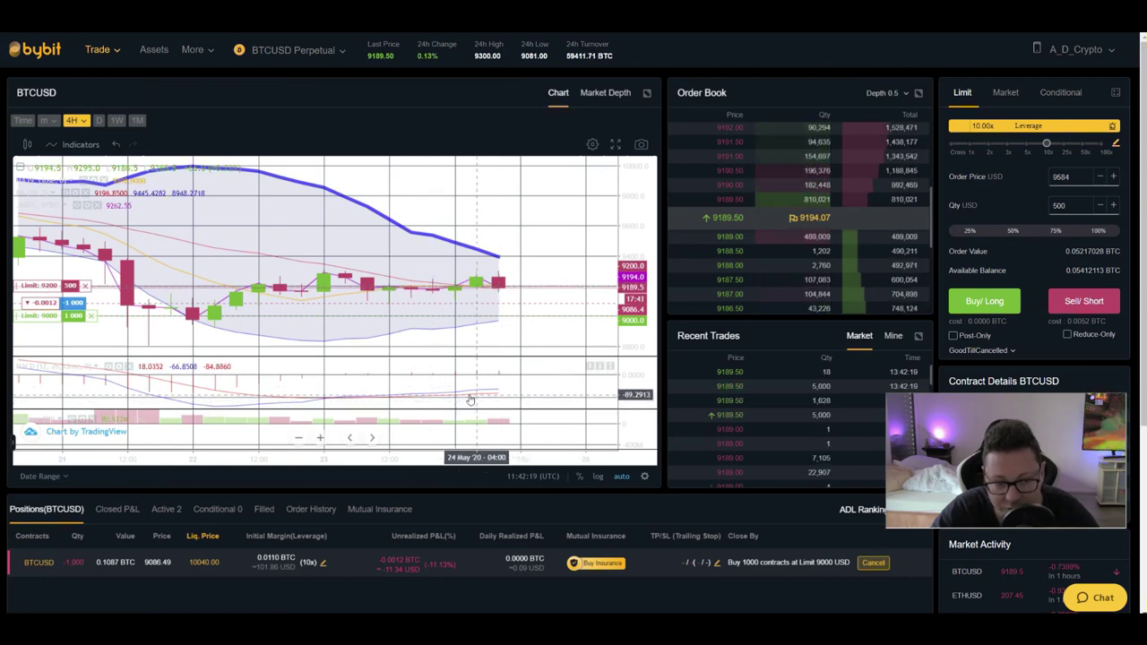
pyautogui.scroll(-3, 502, 305)
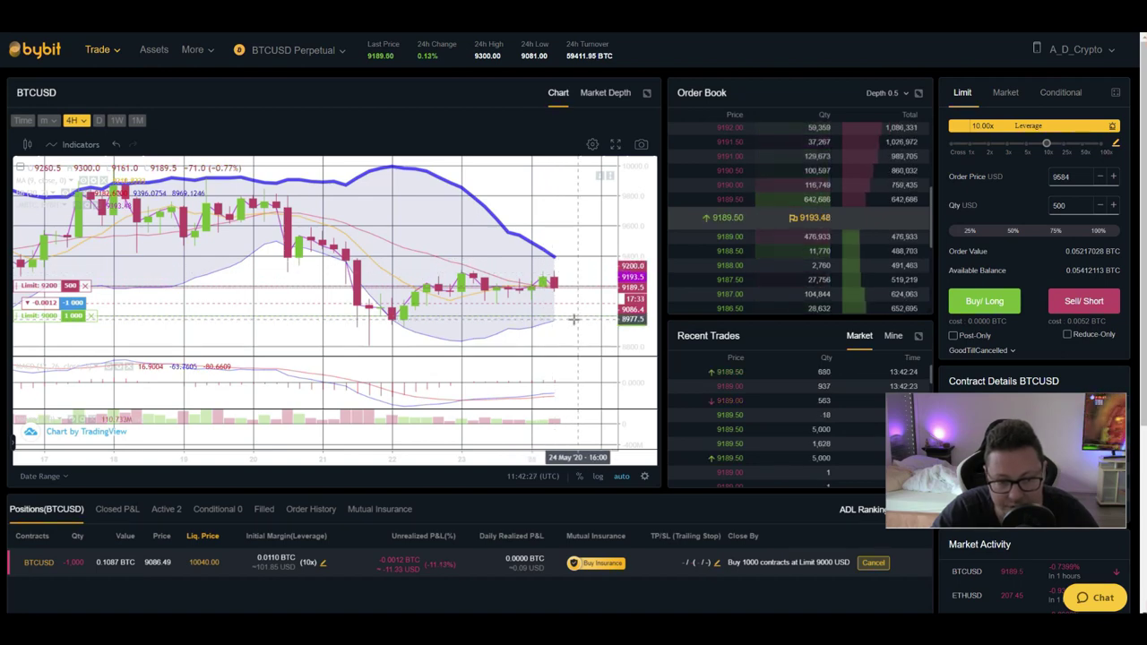
pyautogui.scroll(4, 556, 314)
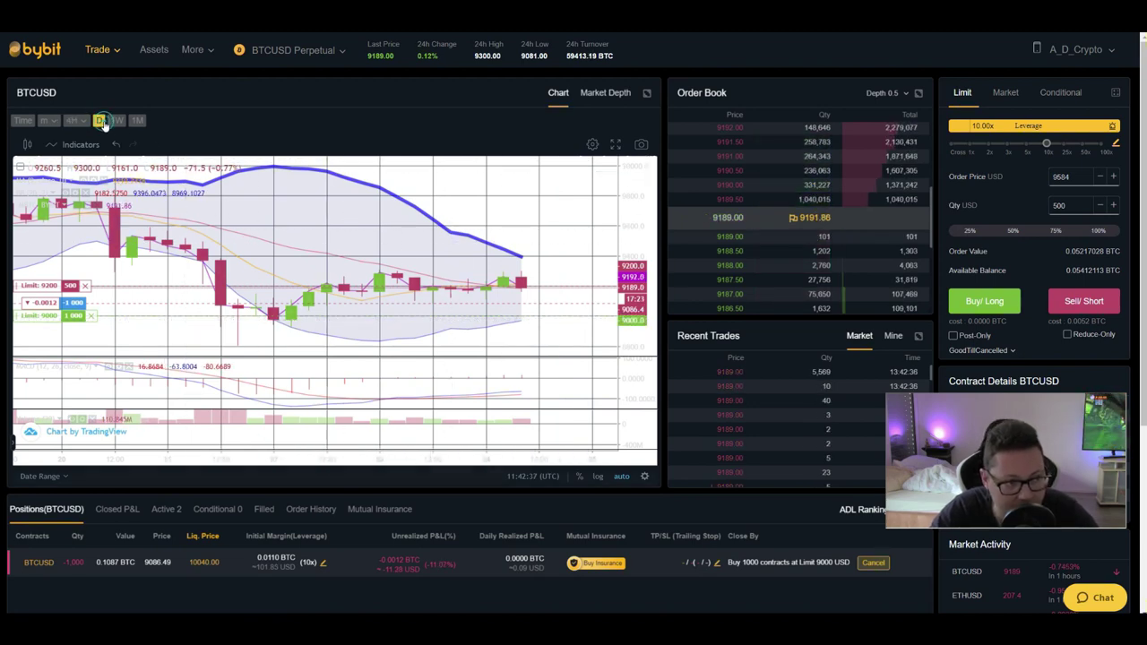
# Set the Bybit chart to the daily timeframe and examine the latest candles against the Bollinger Bands
pyautogui.click(100, 120)
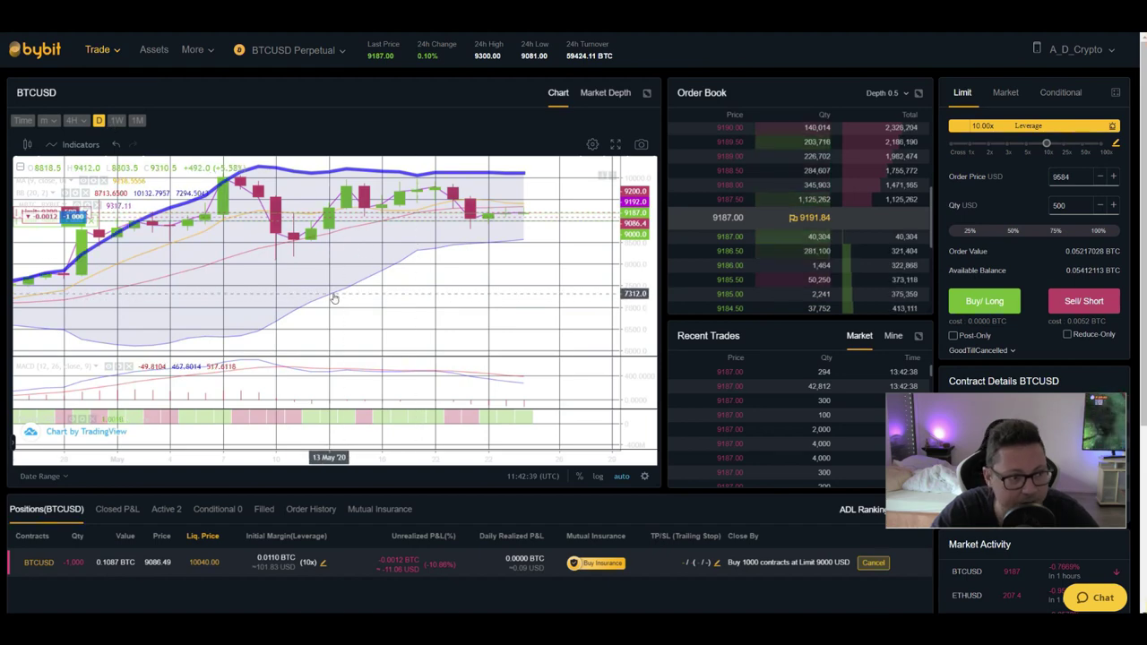
pyautogui.scroll(5, 334, 298)
pyautogui.moveTo(634, 311); pyautogui.dragTo(635, 256)
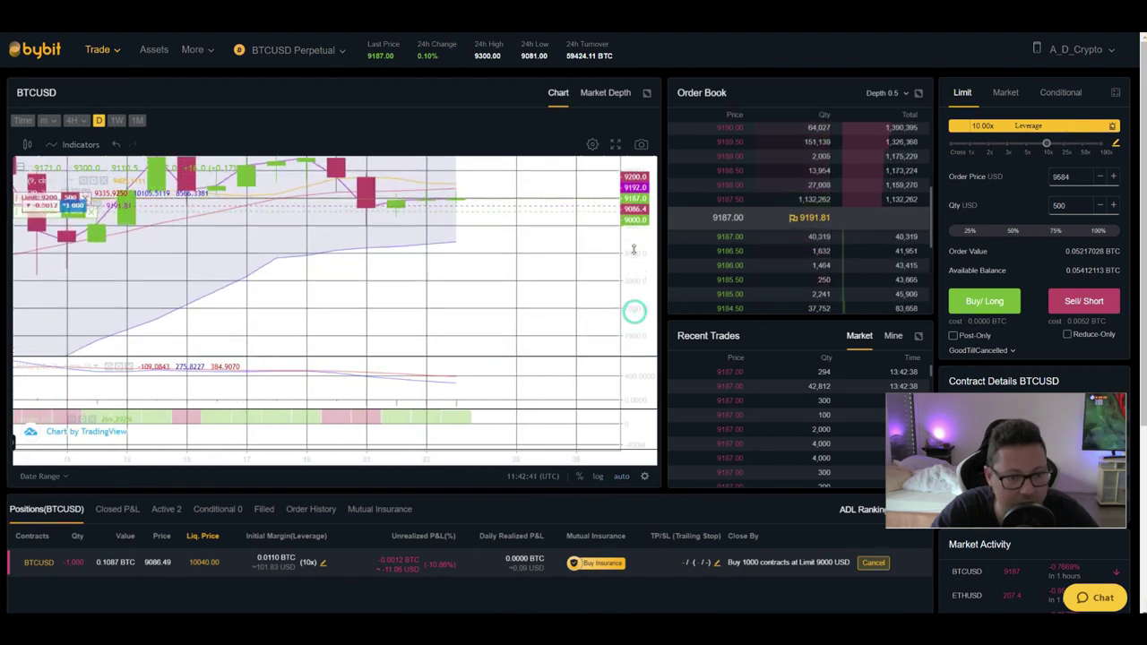
pyautogui.moveTo(550, 259); pyautogui.dragTo(472, 281)
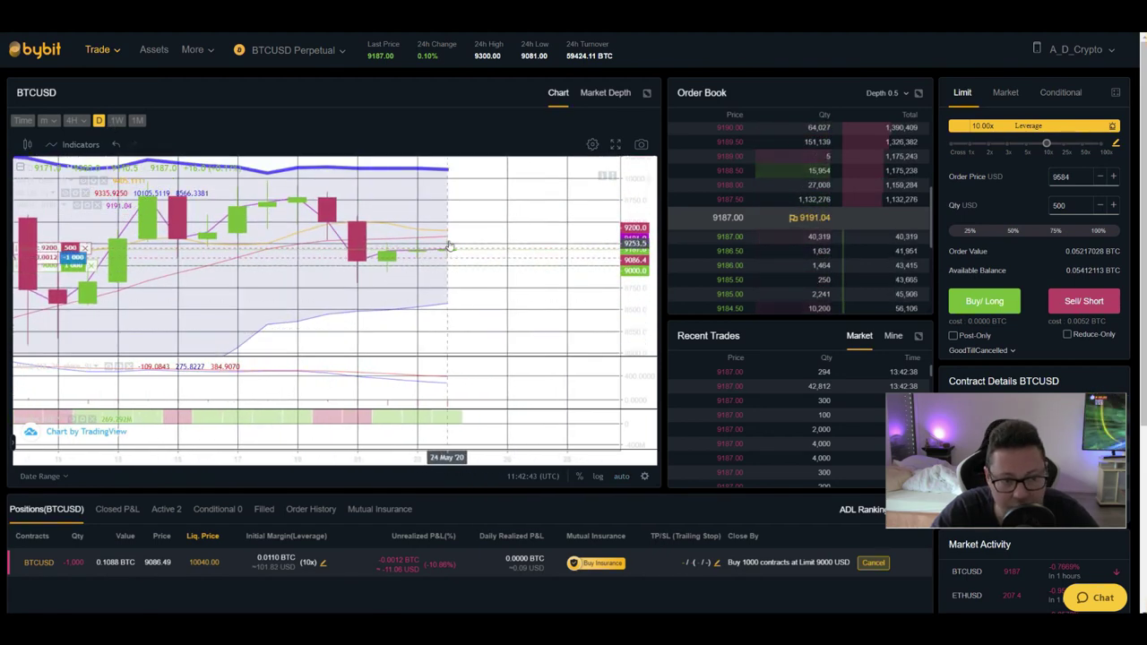
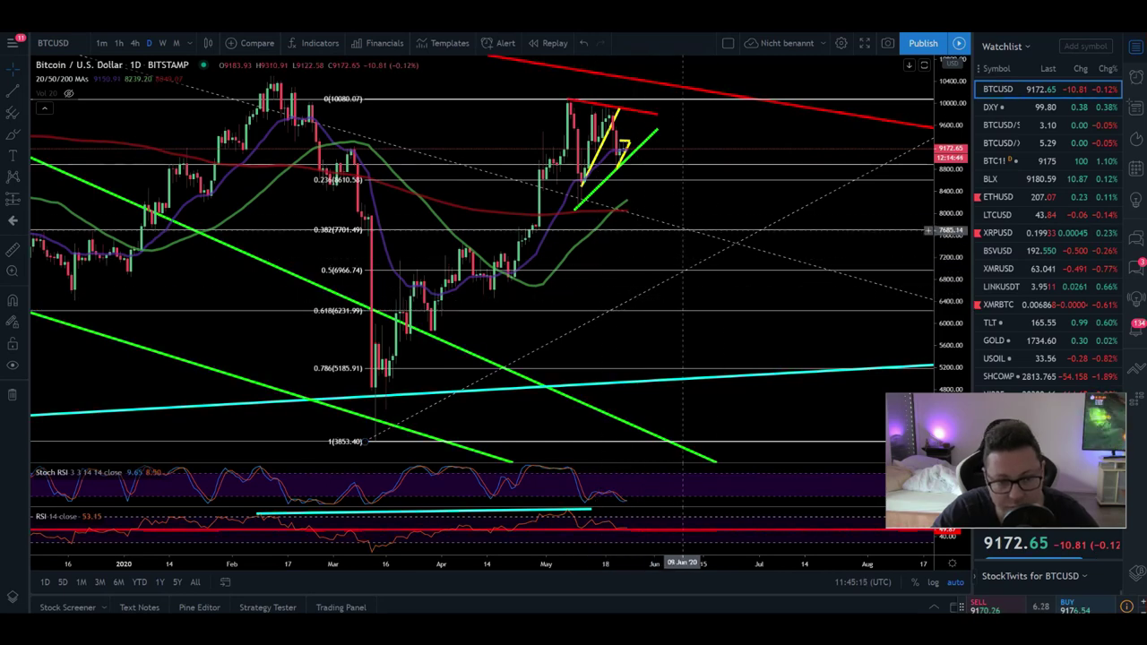
# Examine the latest daily BTCUSD candles in TradingView against the 20-day moving average, the yellow triangle and the red and green trendlines
pyautogui.hscroll(3, 582, 287)
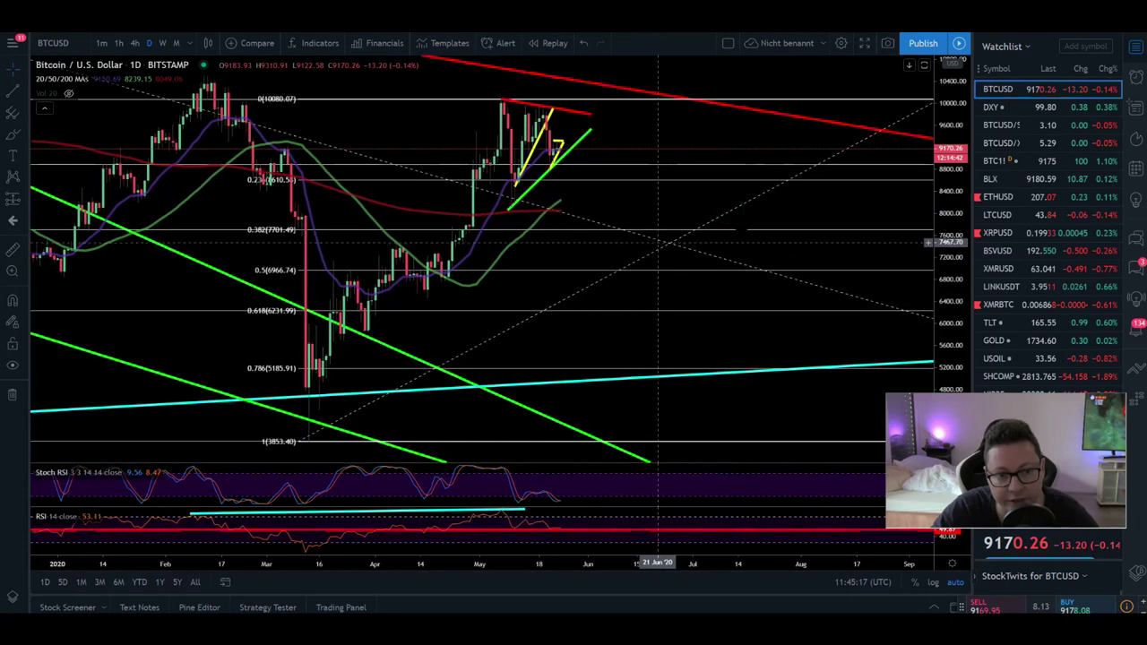
pyautogui.moveTo(671, 148); pyautogui.dragTo(377, 179)
pyautogui.scroll(3, 765, 195)
pyautogui.moveTo(932, 351); pyautogui.dragTo(932, 278)
pyautogui.scroll(3, 538, 269)
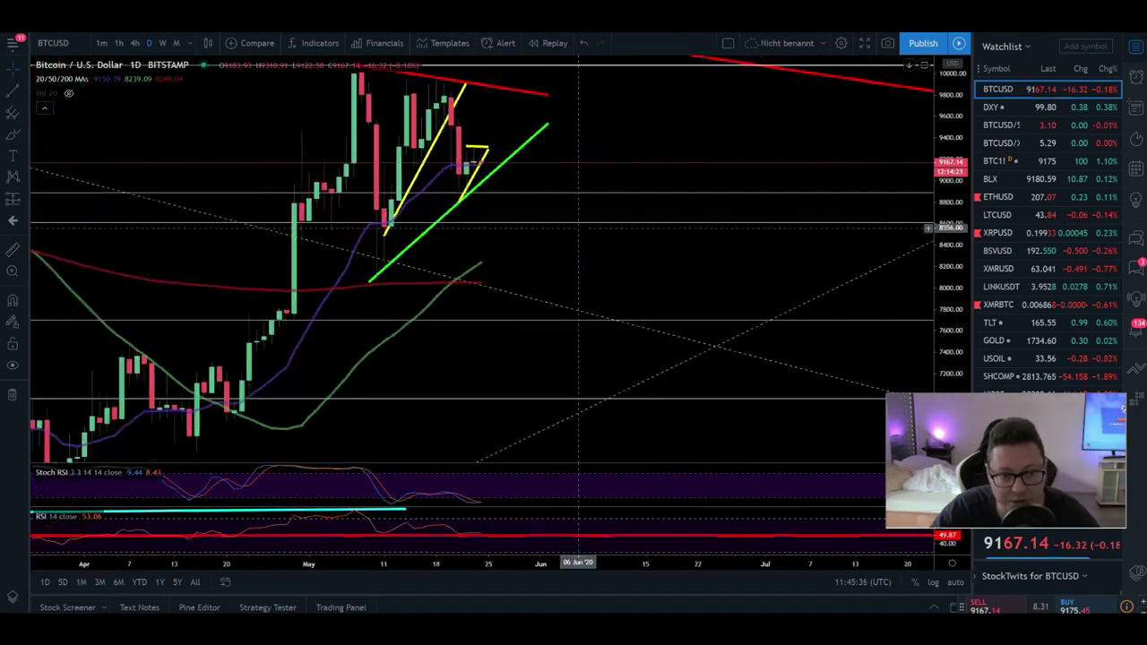
pyautogui.moveTo(538, 184); pyautogui.dragTo(888, 195)
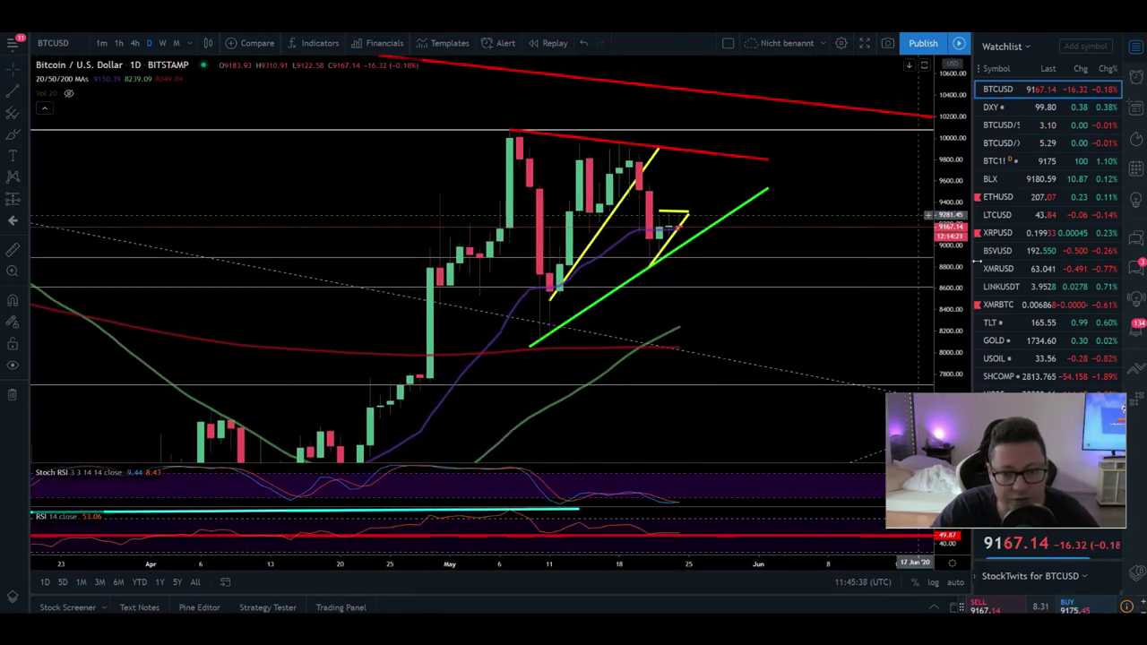
pyautogui.moveTo(951, 280); pyautogui.dragTo(950, 255)
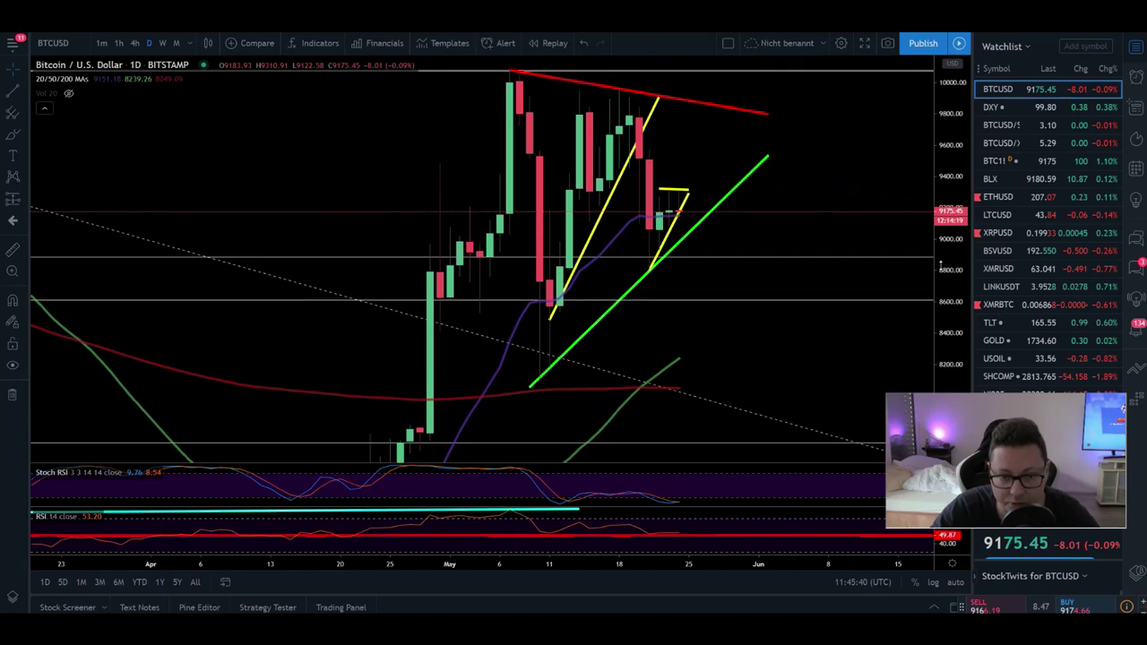
pyautogui.moveTo(869, 190); pyautogui.dragTo(768, 201)
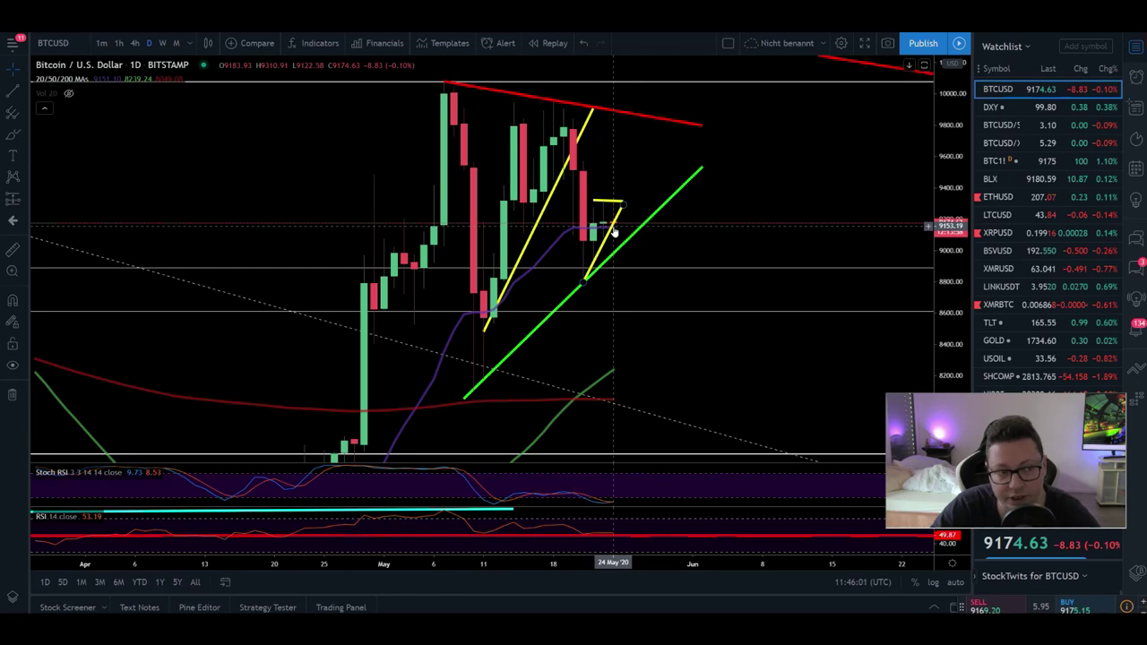
pyautogui.moveTo(743, 251); pyautogui.dragTo(750, 230)
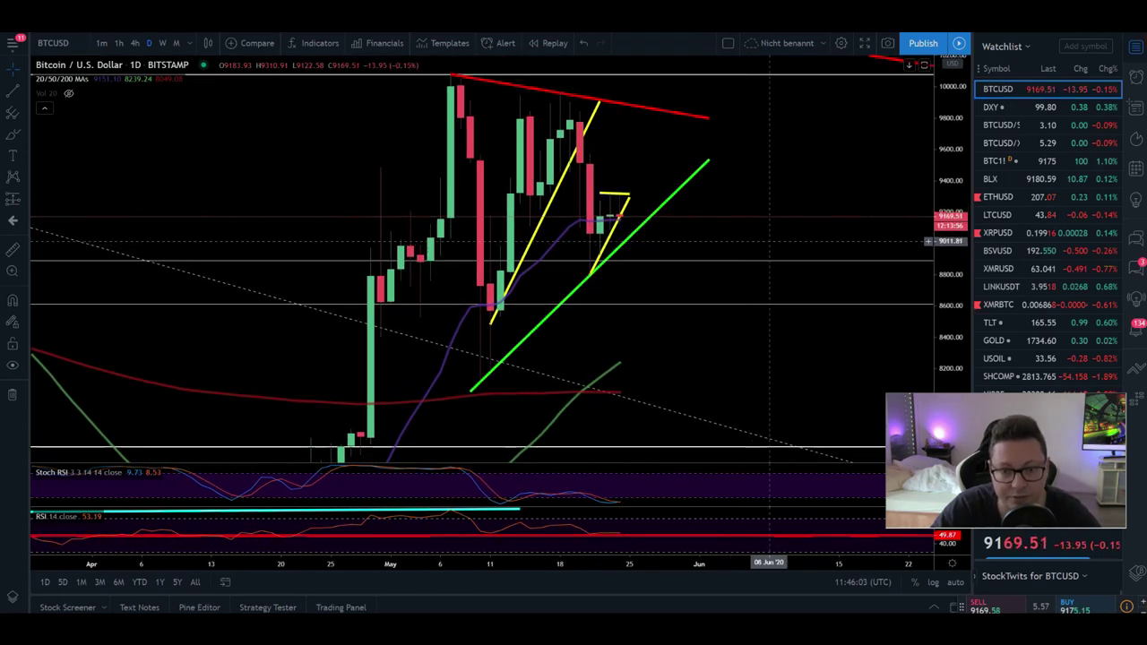
pyautogui.moveTo(925, 65); pyautogui.dragTo(605, 185)
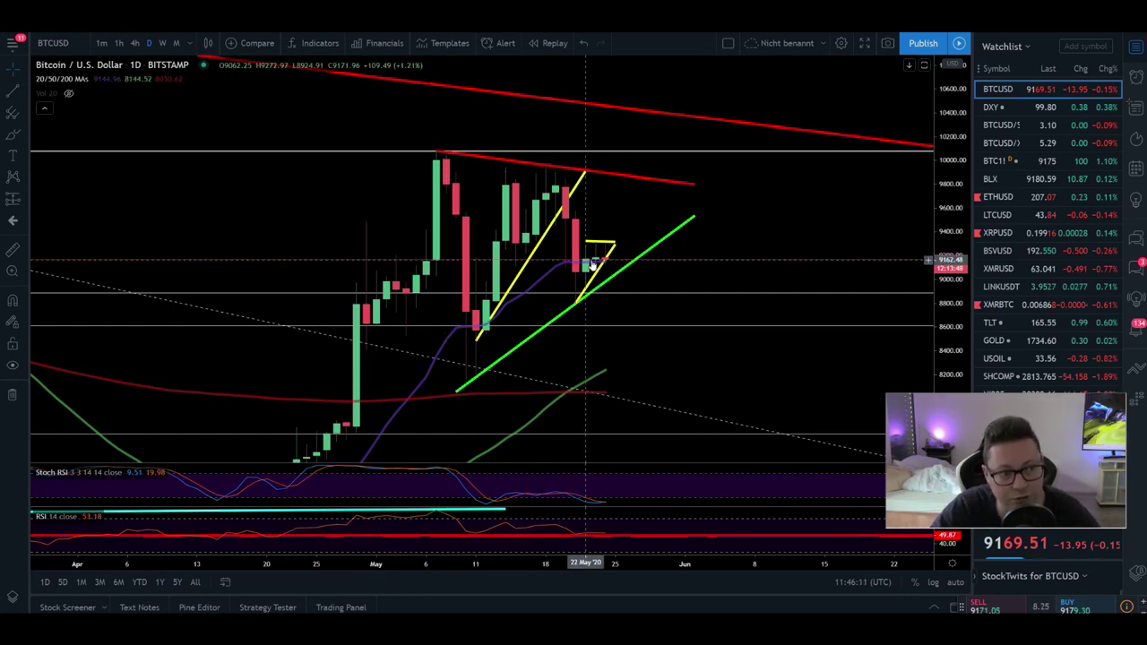
# Switch the BTCUSD chart to the weekly timeframe and examine the price history back to 2019 with its Fibonacci levels and trendlines
pyautogui.click(160, 43)
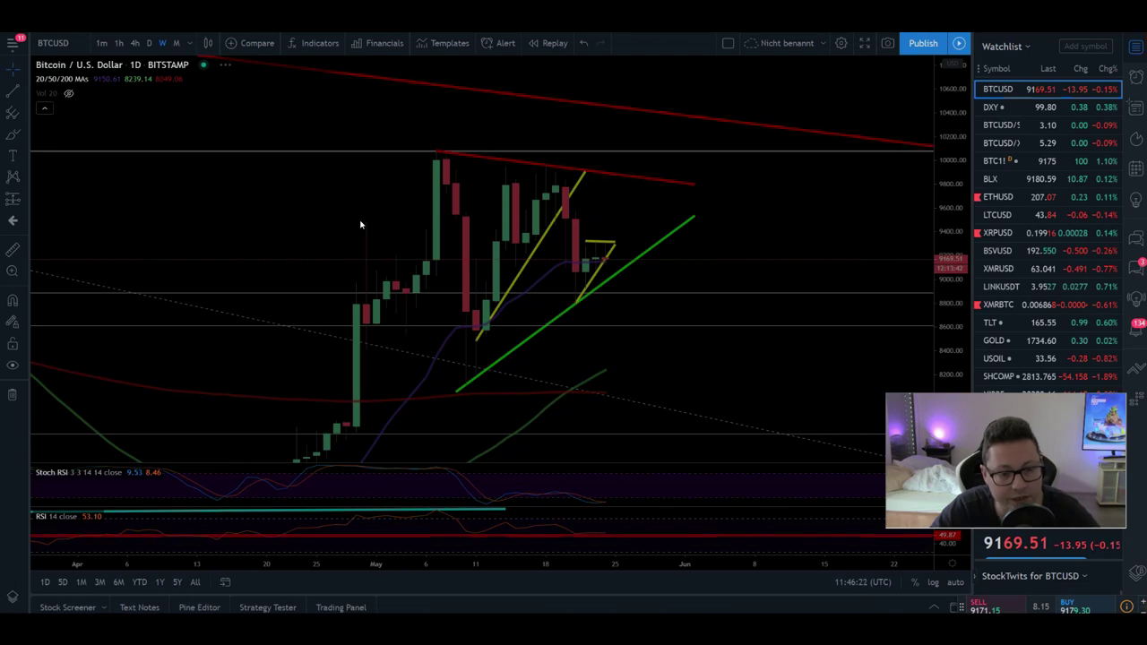
pyautogui.scroll(5, 497, 210)
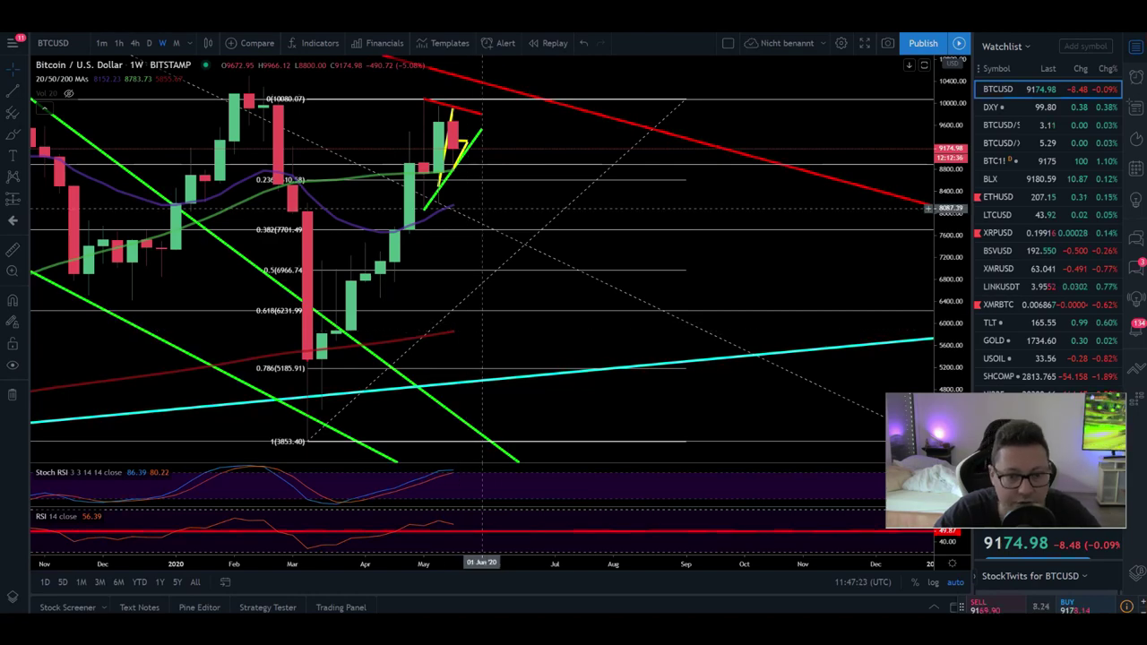
pyautogui.scroll(-5, 484, 208)
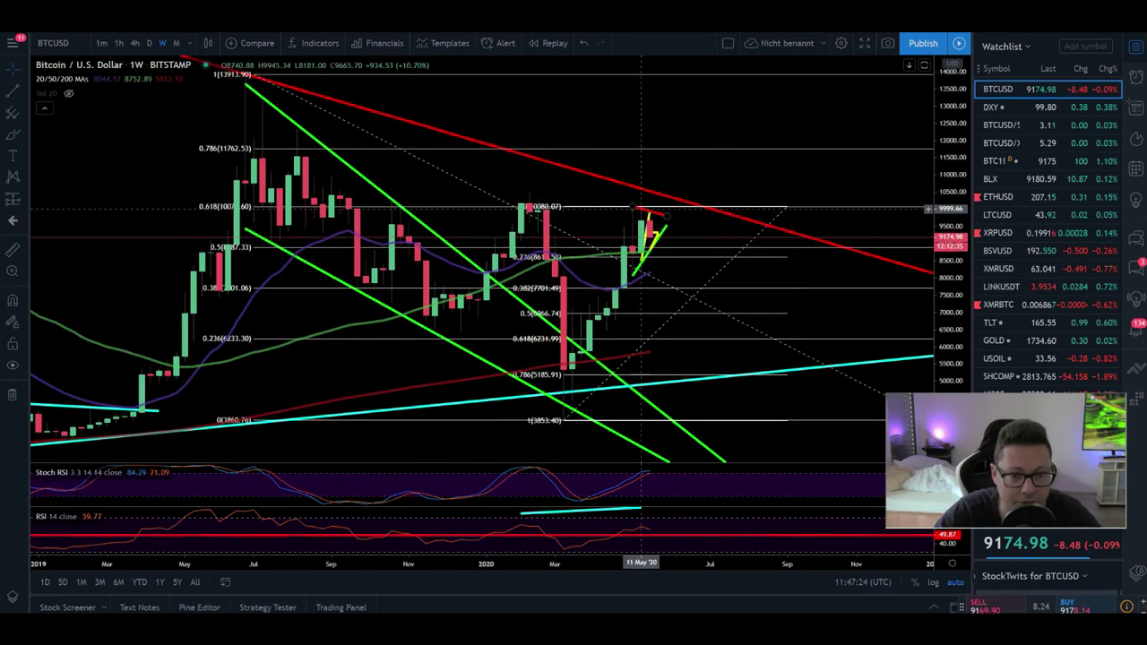
# Examine the latest weekly BTCUSD candles against the descending red trendline, the rising cyan support line and where the two converge
pyautogui.moveTo(794, 179); pyautogui.dragTo(602, 184)
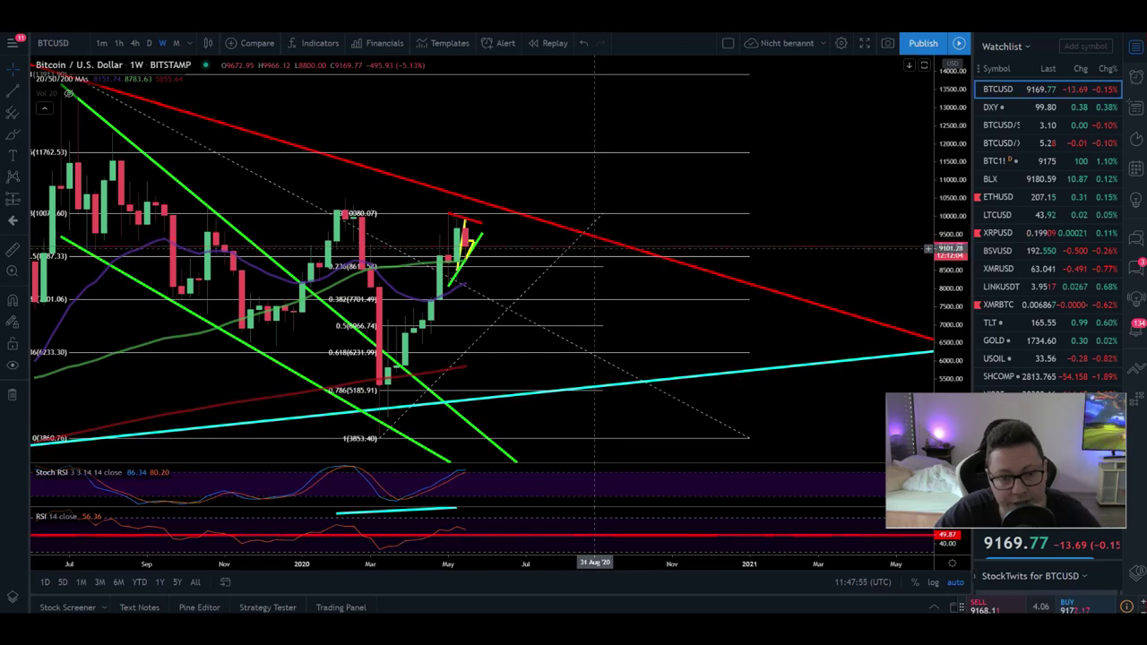
pyautogui.scroll(-3, 609, 252)
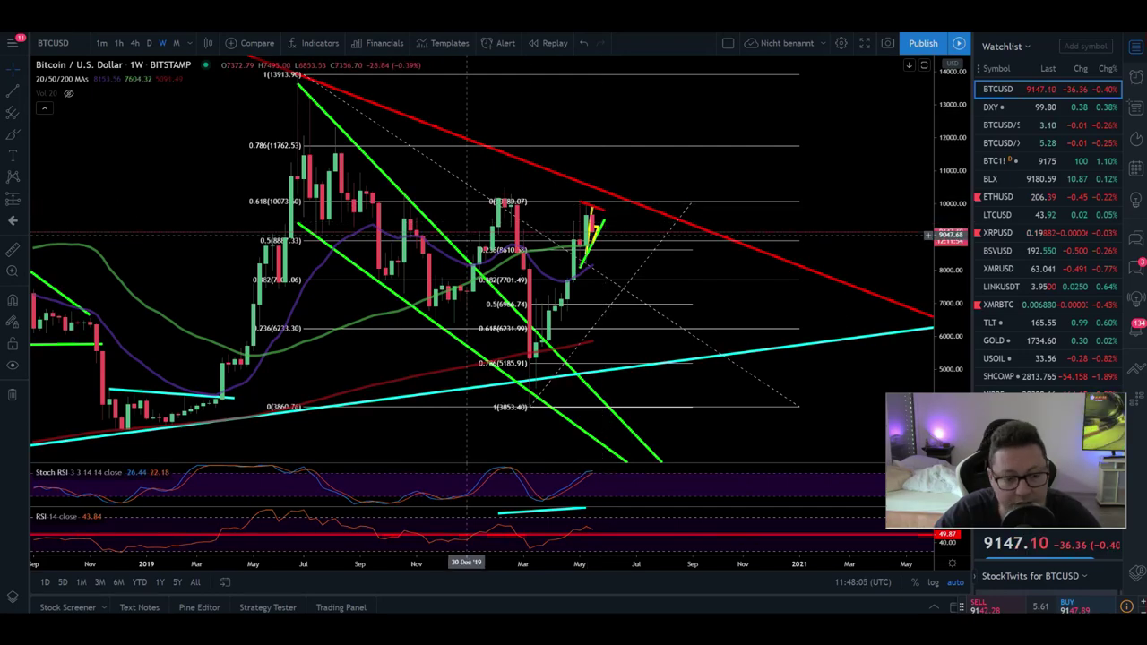
pyautogui.scroll(3, 482, 242)
pyautogui.scroll(3, 482, 242)
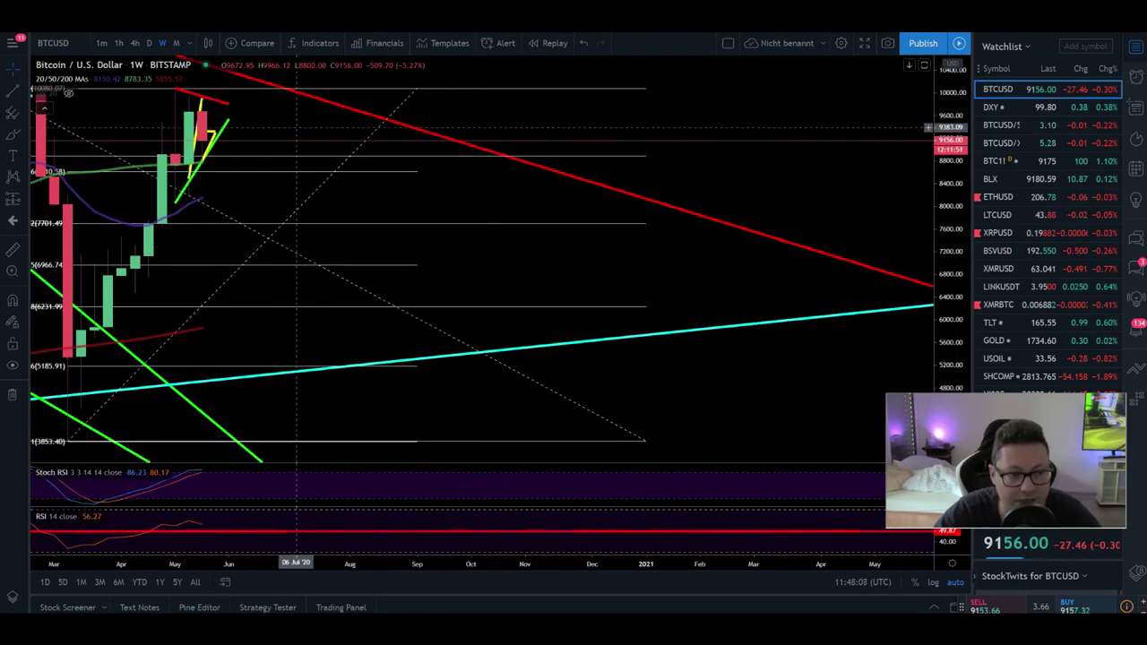
pyautogui.moveTo(496, 153); pyautogui.dragTo(671, 220)
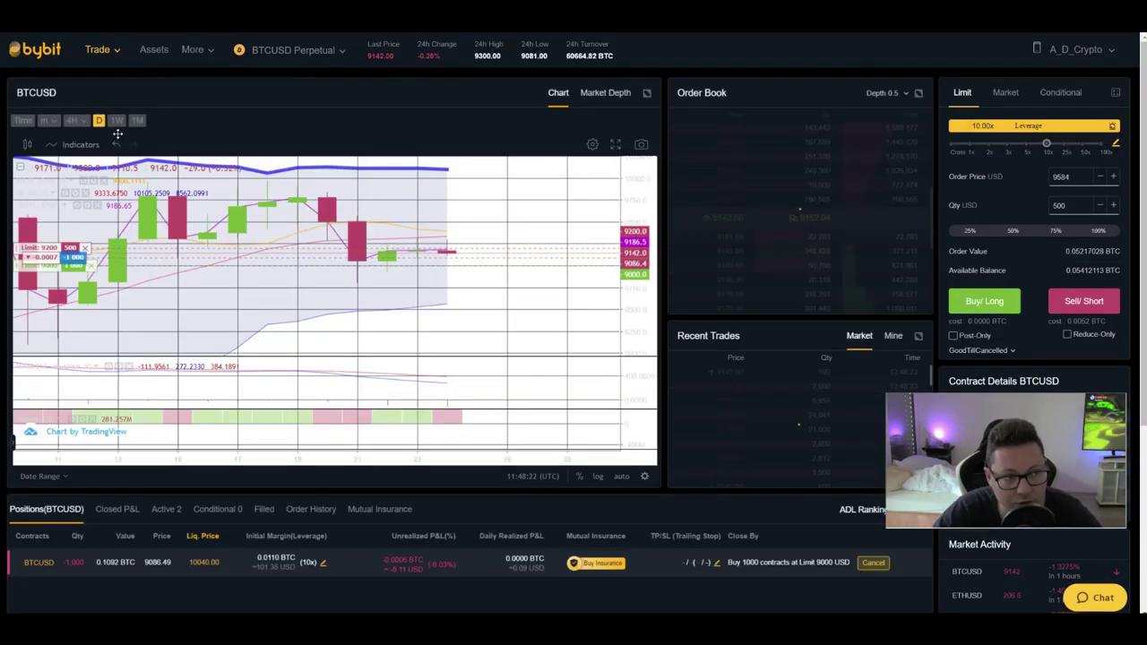
# Switch to Bybit, set its BTCUSD chart to the weekly timeframe and examine the Bollinger Bands and MACD
pyautogui.click(117, 121)
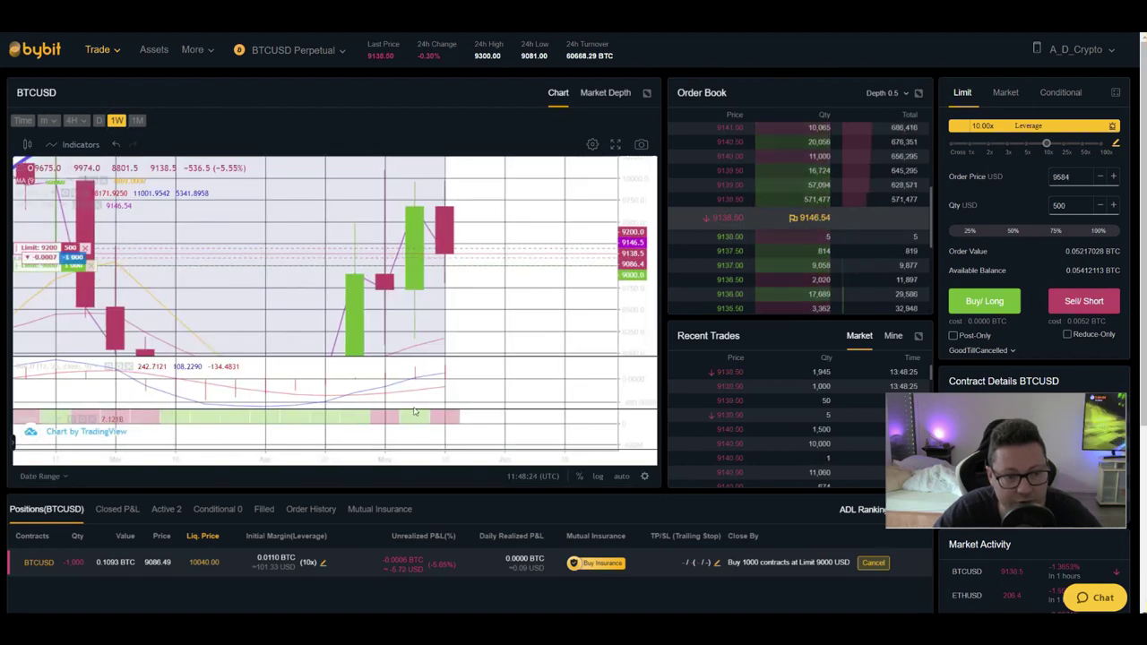
pyautogui.scroll(-6, 583, 287)
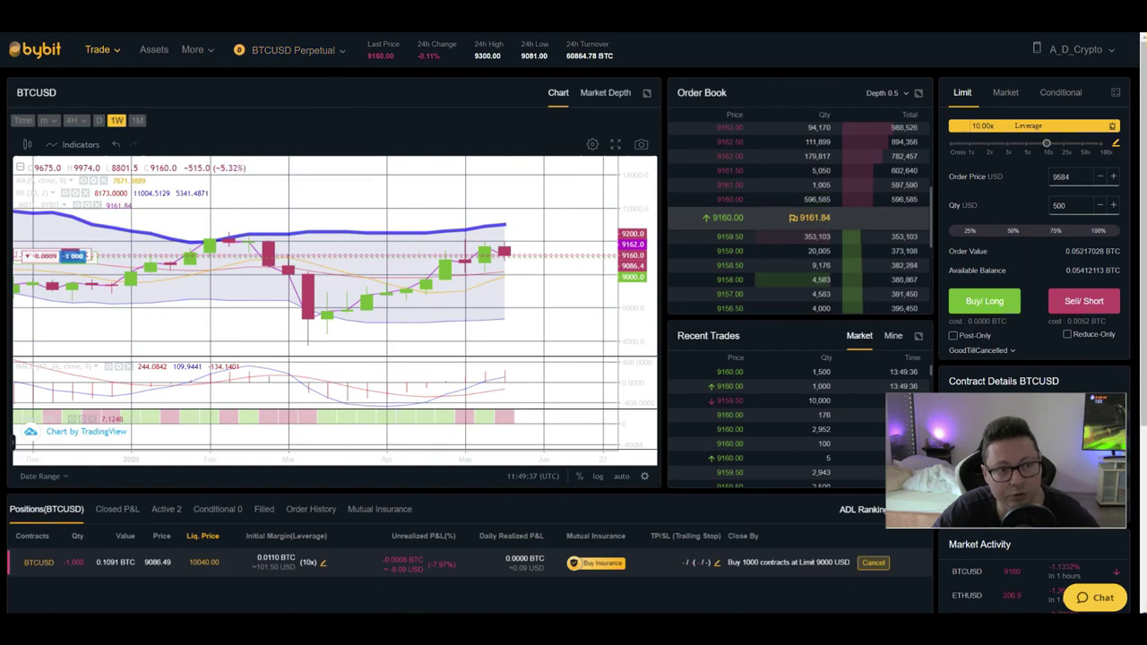
# Switch to the YouTube video page and highlight the PrimeXBT and Bityard entries in the video description
pyautogui.hotkey('alt', 'Tab')
pyautogui.scroll(-5, 303, 340)
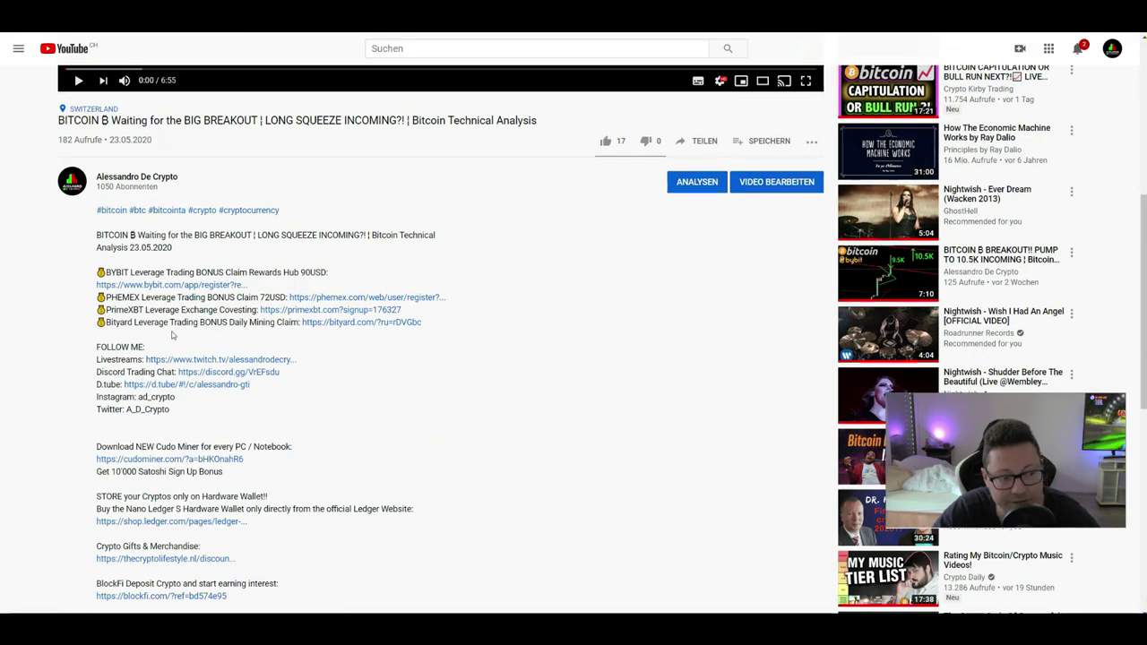
pyautogui.doubleClick(122, 309)
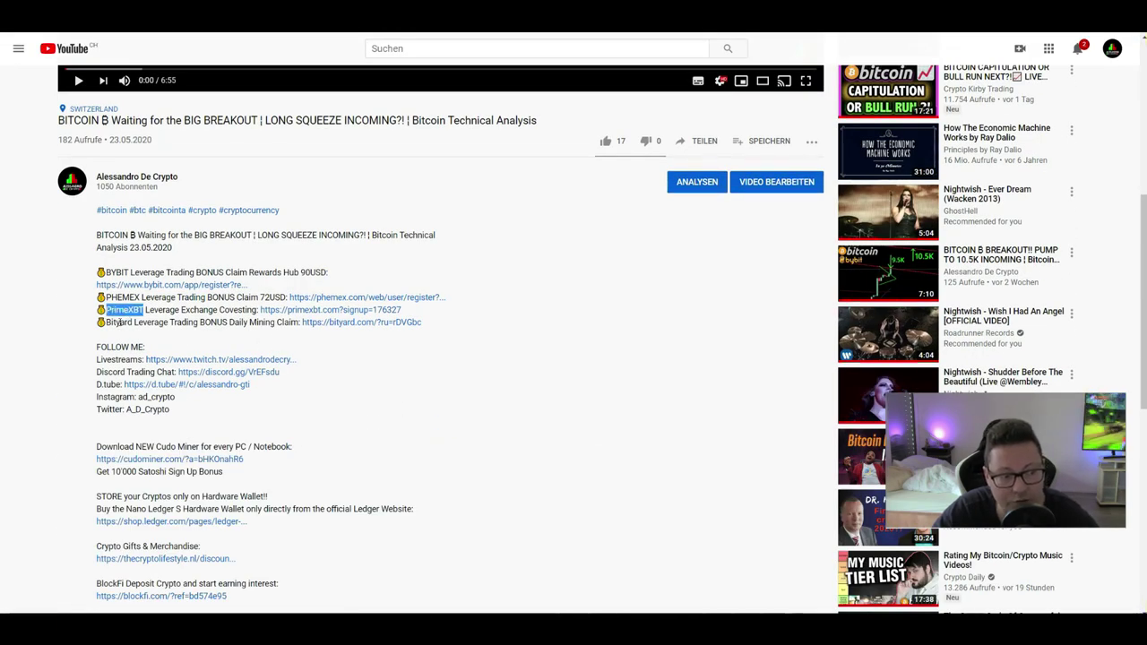
pyautogui.doubleClick(119, 322)
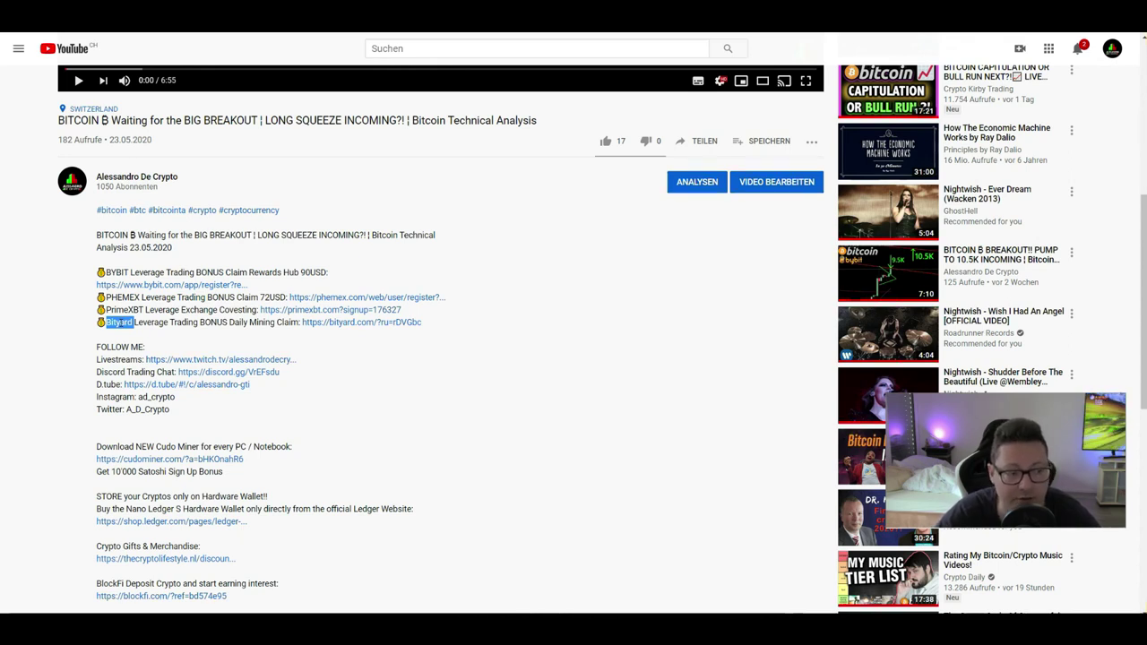
pyautogui.click(155, 320)
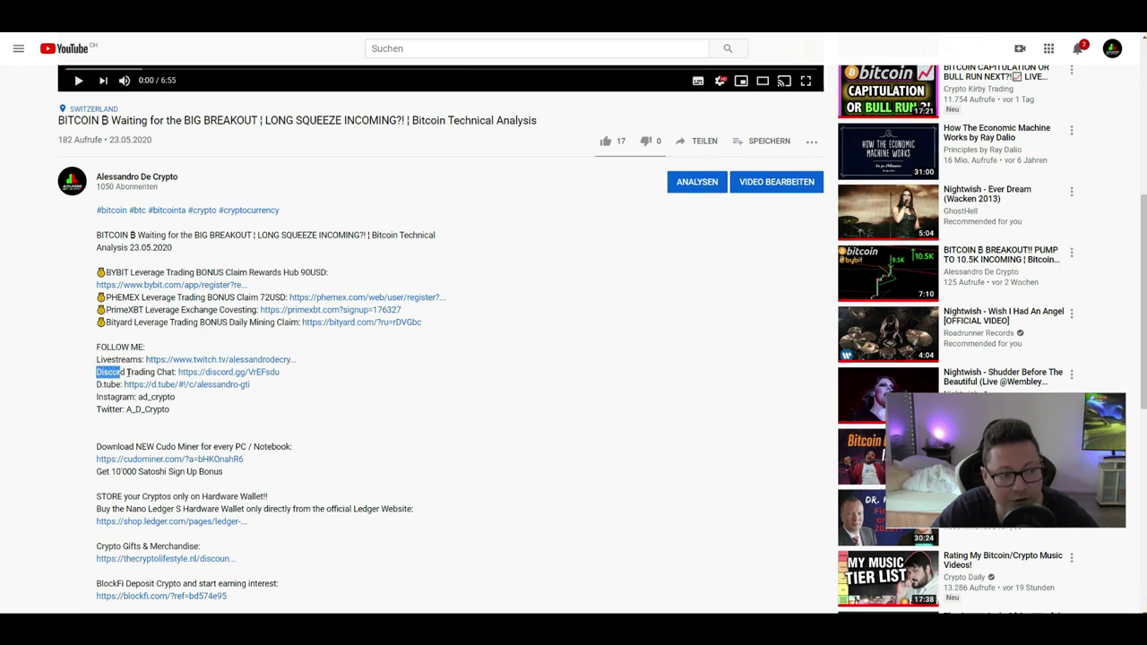
# Highlight the Discord Trading Chat and Livestreams entries in the video description, and return to the TradingView chart
pyautogui.moveTo(128, 372); pyautogui.dragTo(179, 372)
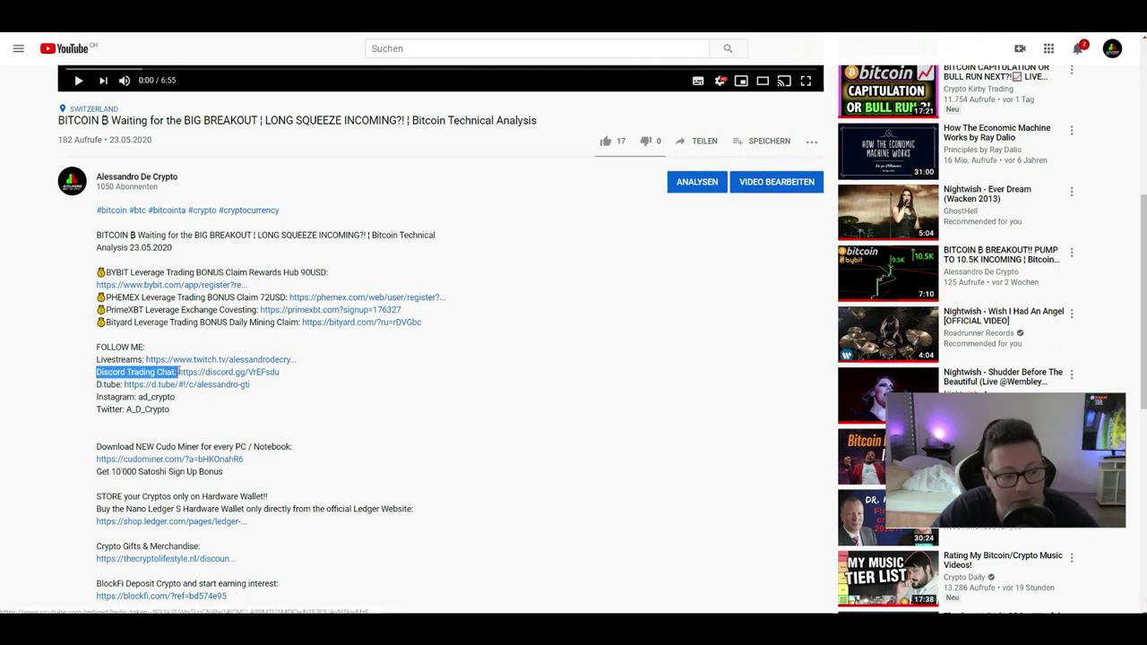
pyautogui.moveTo(97, 359); pyautogui.dragTo(143, 359)
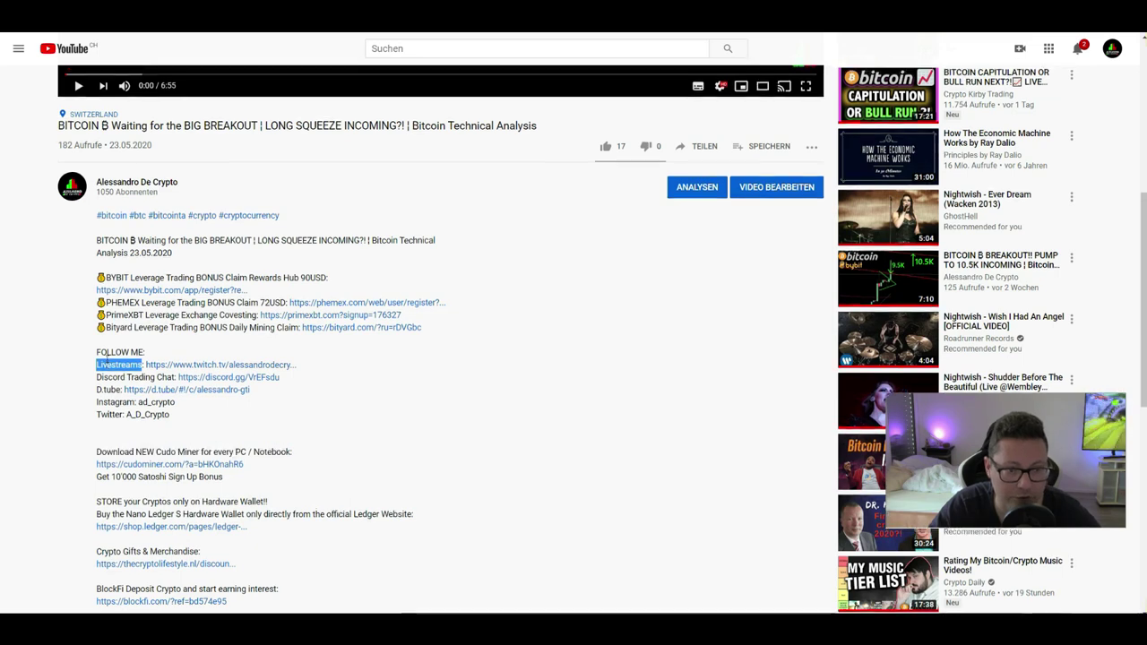
pyautogui.scroll(3, 128, 417)
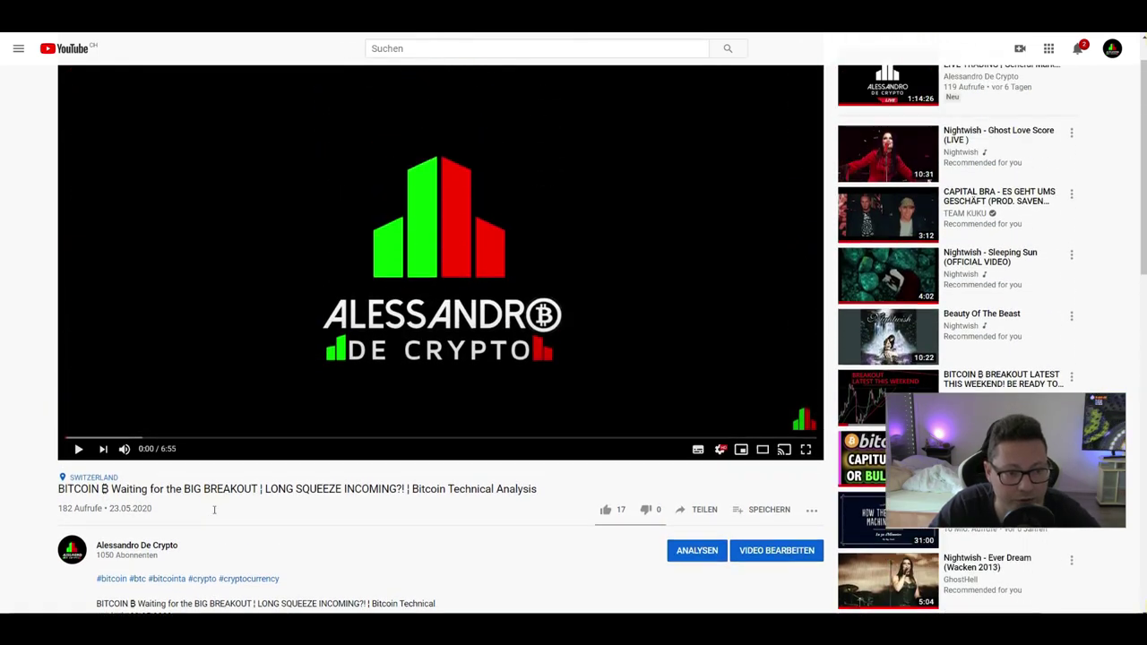
pyautogui.hotkey('alt', 'Tab')
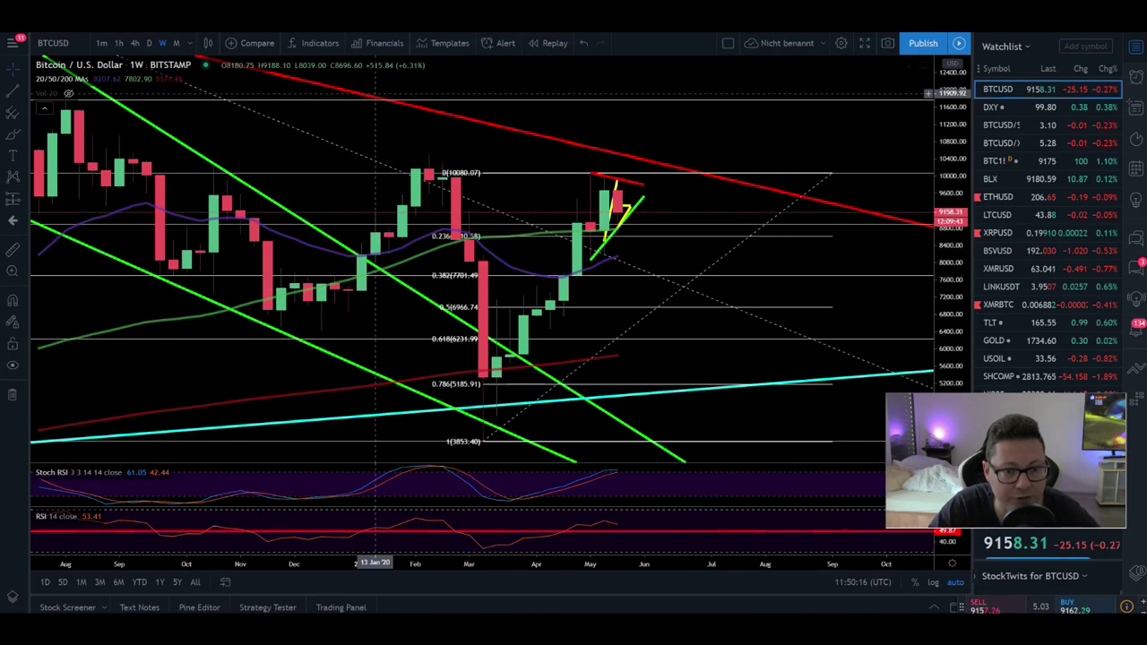